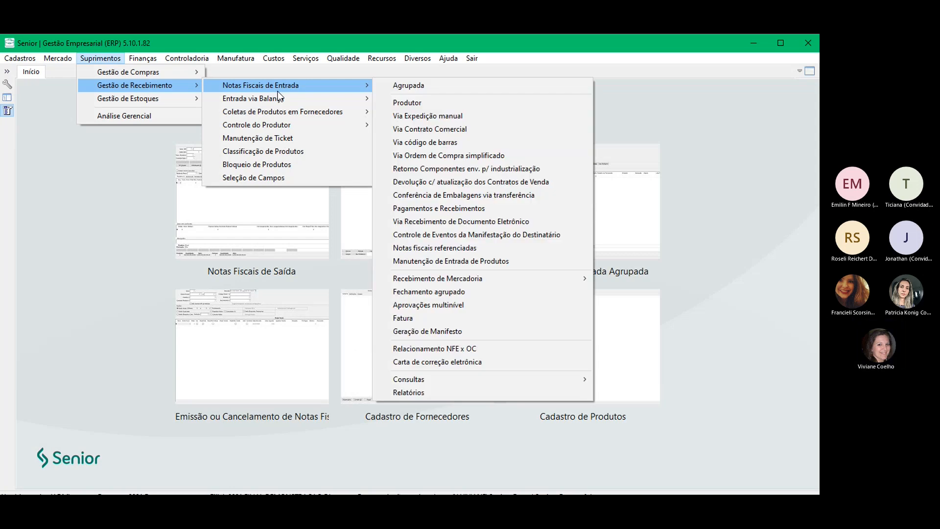
Step: Load invoice 35.499 from supplier 35499 on the grouped incoming invoice screen, series NFE
left_click(444, 88)
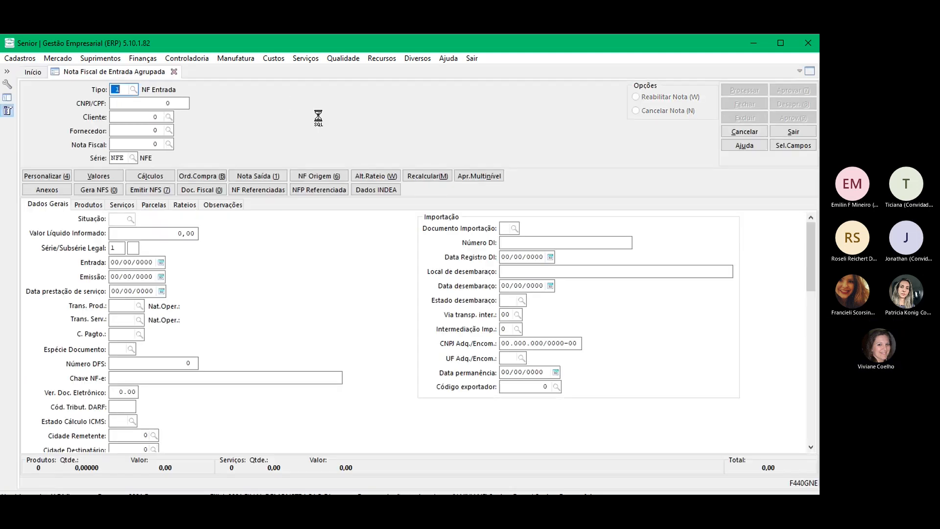
key("Tab")
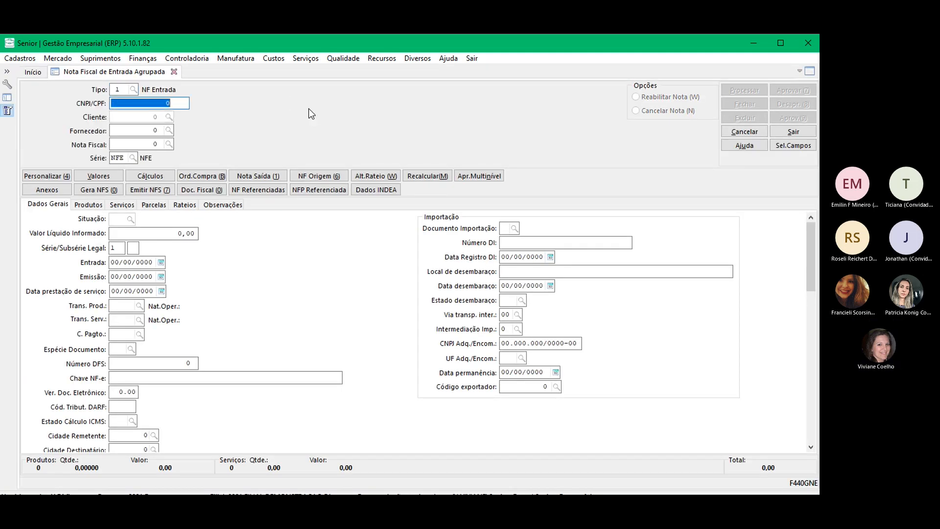
key("Tab")
type("35499")
key("Tab")
type("35.499")
key("Tab")
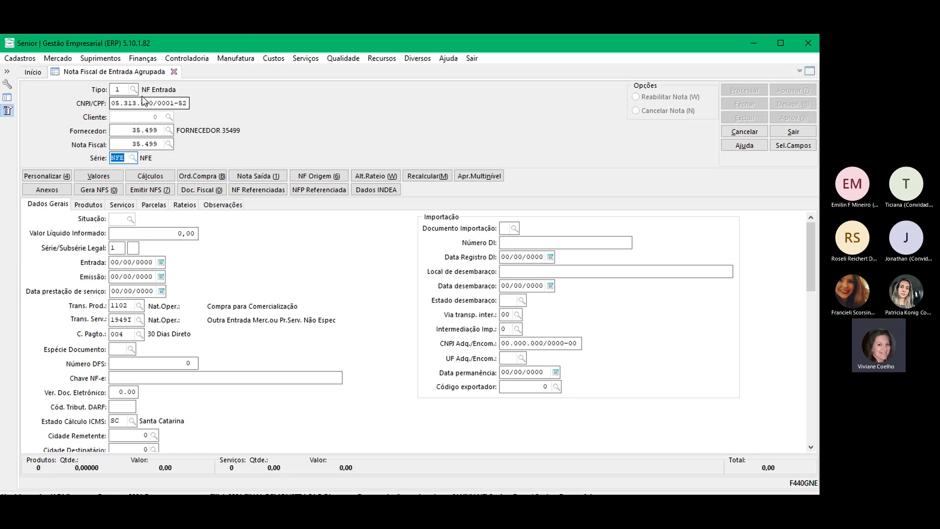
Step: Highlight the supplier's tax id, invoice number 35.499 and the NFE series
left_click_drag(112, 102, 193, 99)
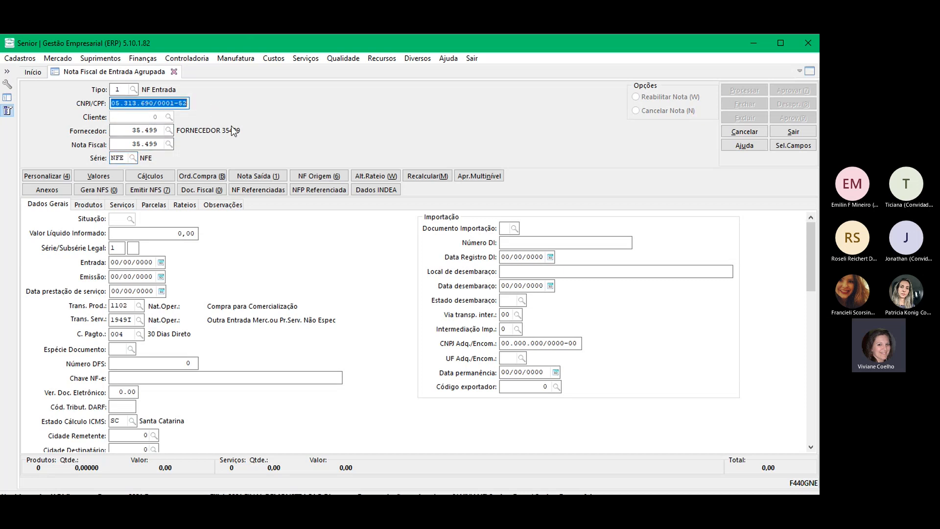
left_click_drag(126, 144, 180, 142)
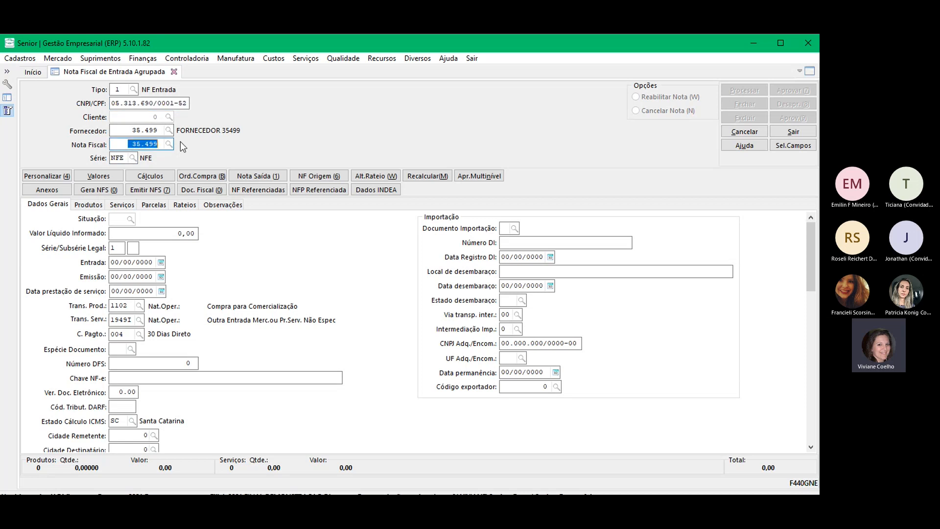
left_click_drag(127, 155, 105, 155)
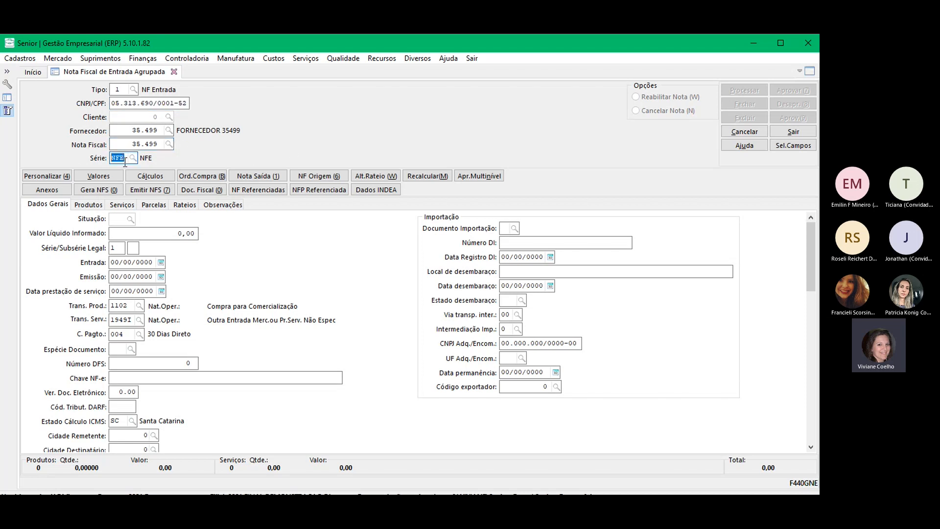
Step: Open the Séries Notas Fiscais register and load the NFE series record
left_click(19, 58)
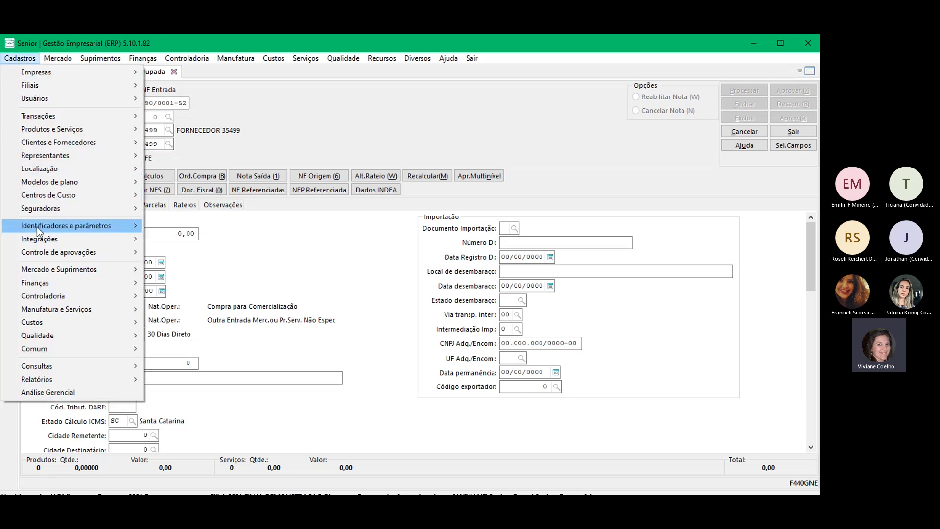
mouse_move(42, 268)
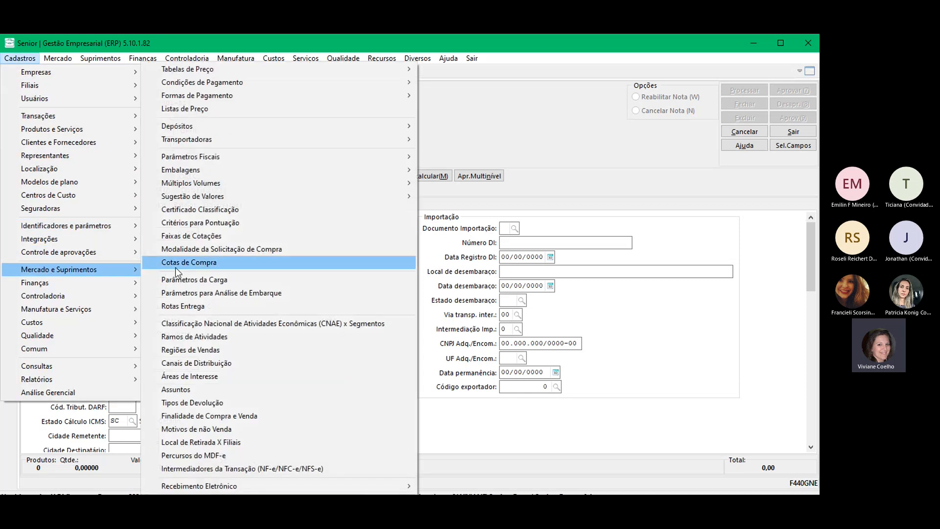
mouse_move(205, 160)
mouse_move(537, 161)
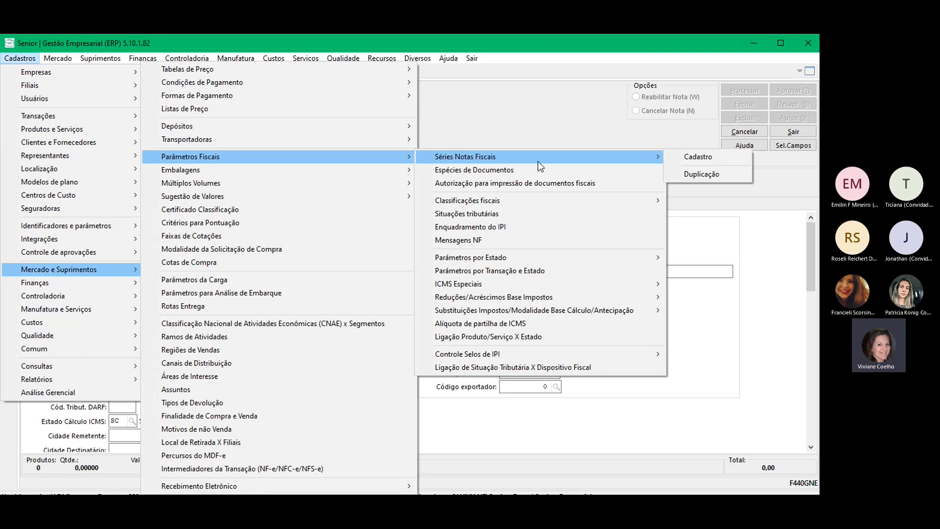
left_click(693, 160)
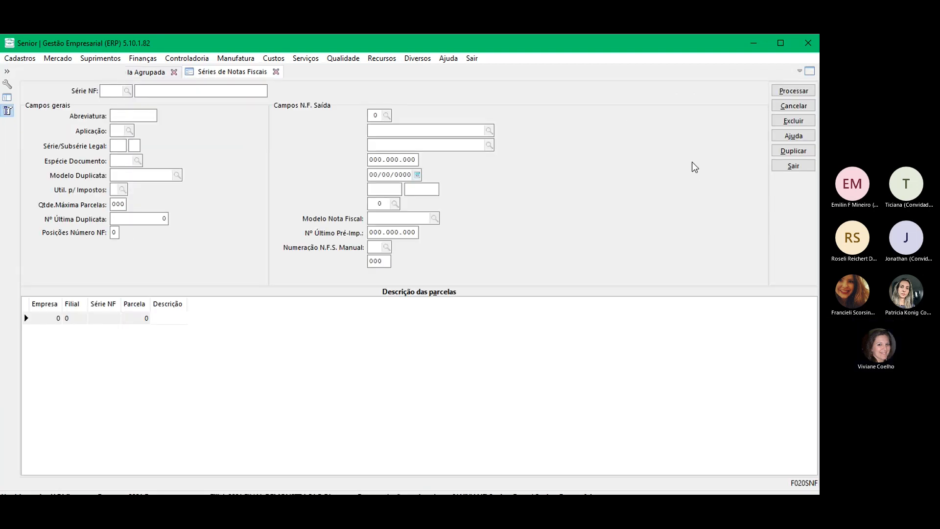
type("NFE")
key("Tab")
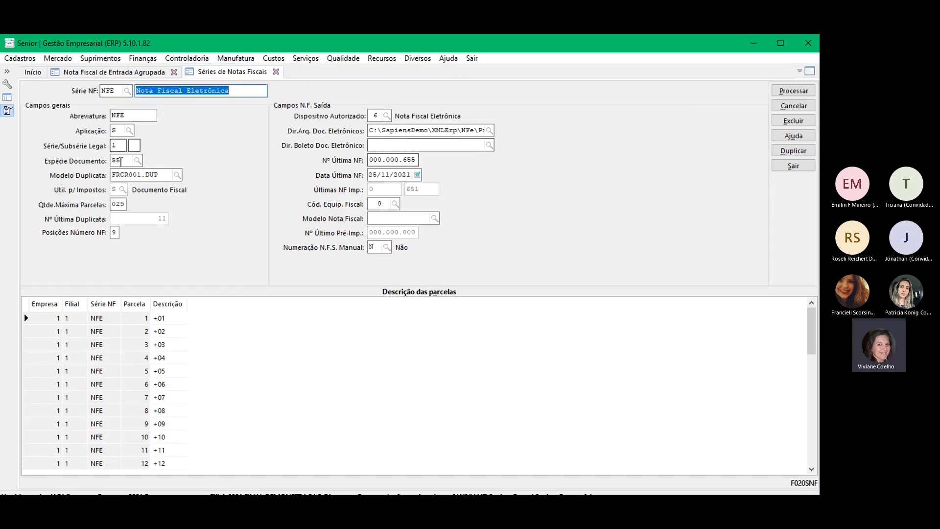
Step: Point out document type 55, legal series 1 and device code 6, then return to the grouped invoice
left_click(122, 161)
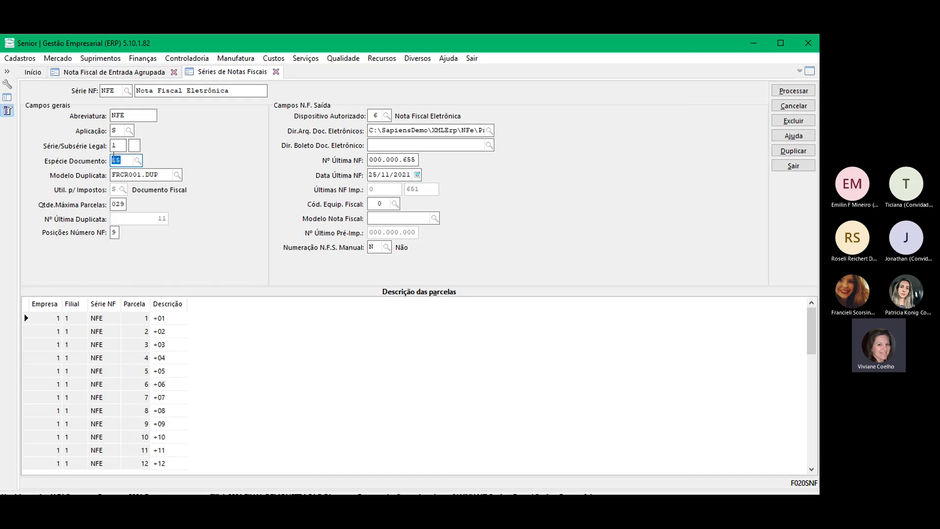
left_click(118, 146)
left_click(375, 116)
left_click(102, 73)
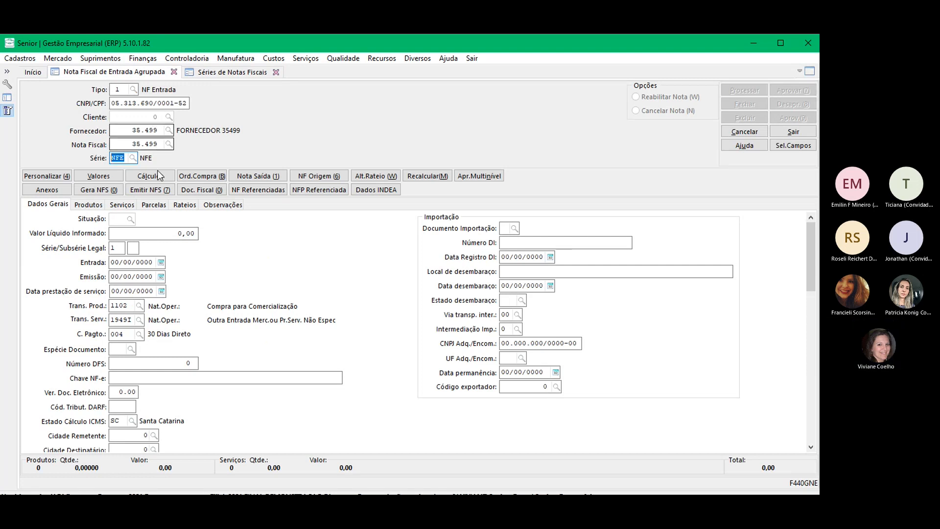
Step: Load the stored invoice, set net value 1.100,00 and clear the service transaction code
left_click(155, 176)
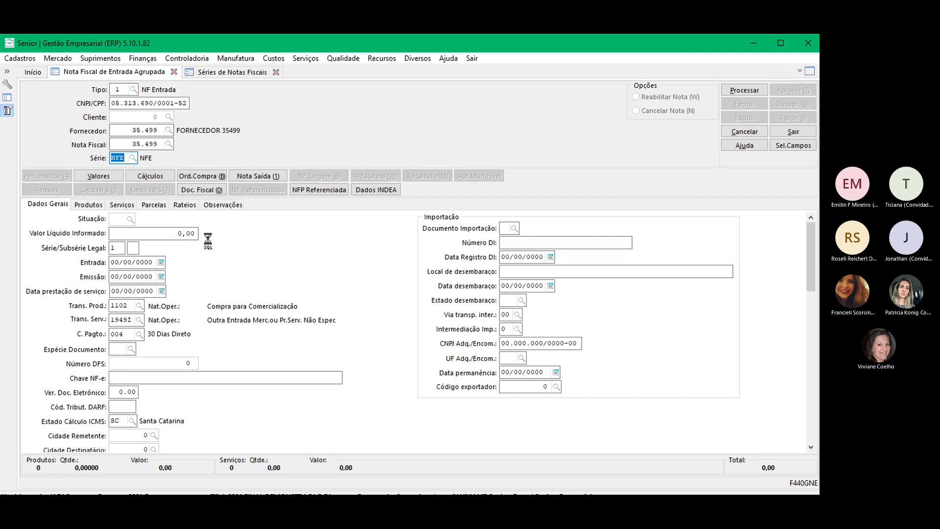
type("1.")
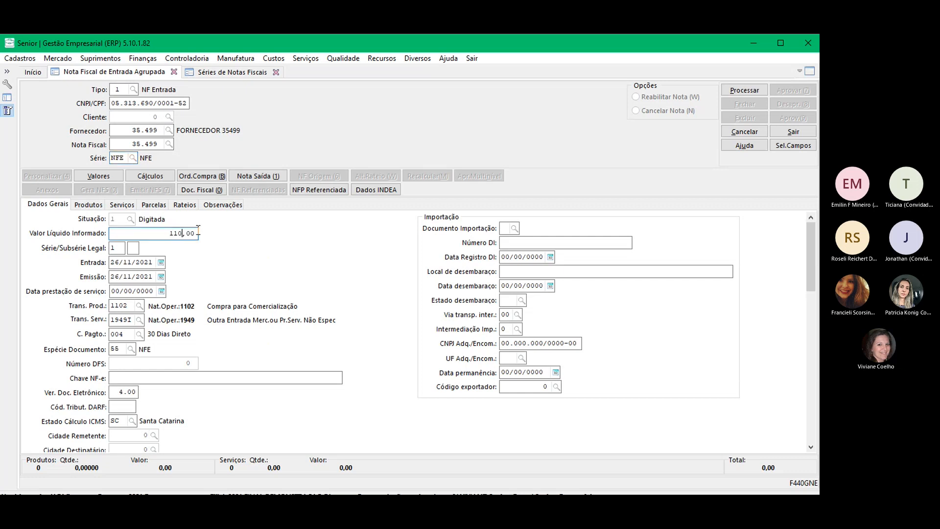
type("100")
key("Tab")
key("Tab")
key("Tab")
key("Tab")
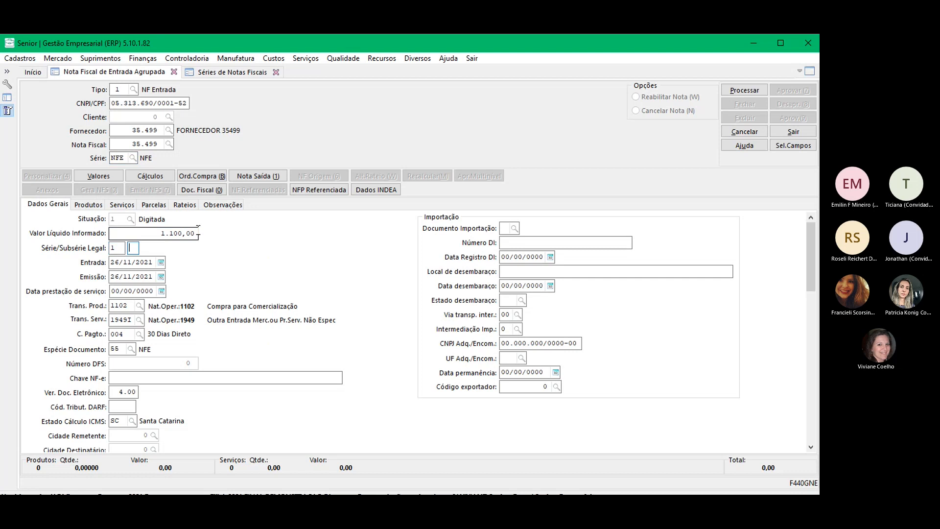
key("Tab")
key("Tab")
key("Tab")
key("BackSpace")
Step: Review the invoice's entry and issue dates, 26/11/2021
key("shift+Tab")
key("shift+Tab")
key("shift+Tab")
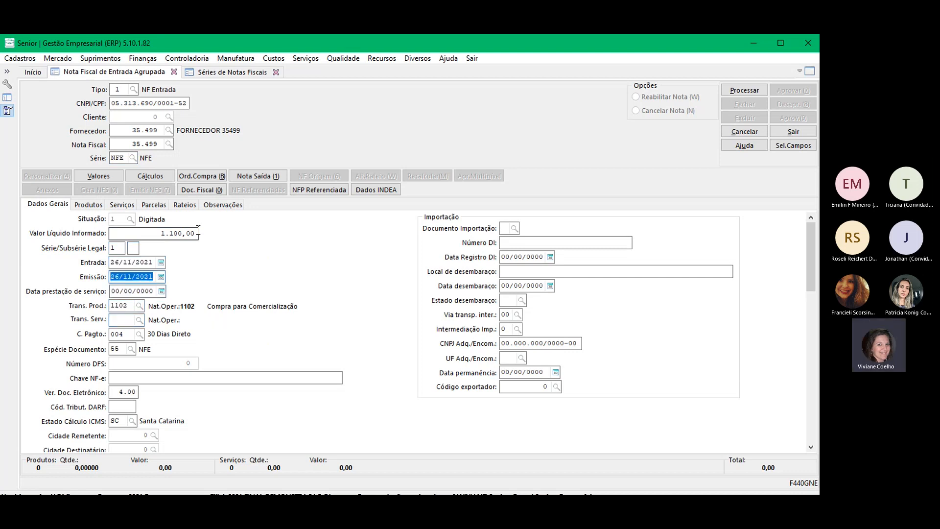
key("shift+Tab")
key("shift+Tab")
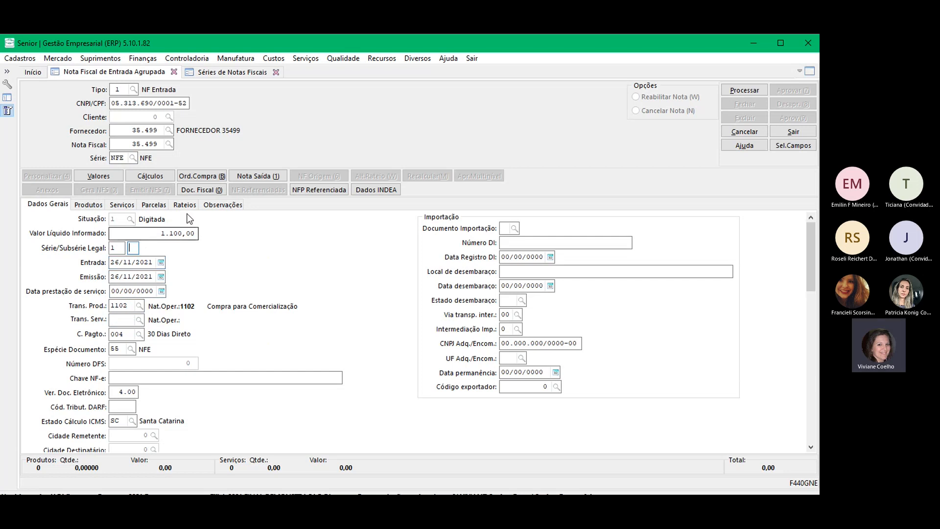
key("shift+Tab")
left_click(154, 266)
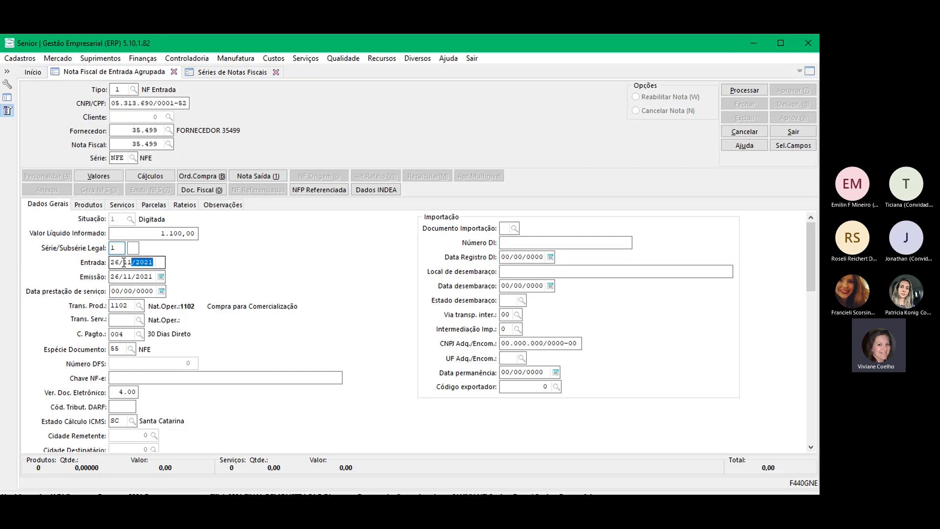
left_click(153, 278)
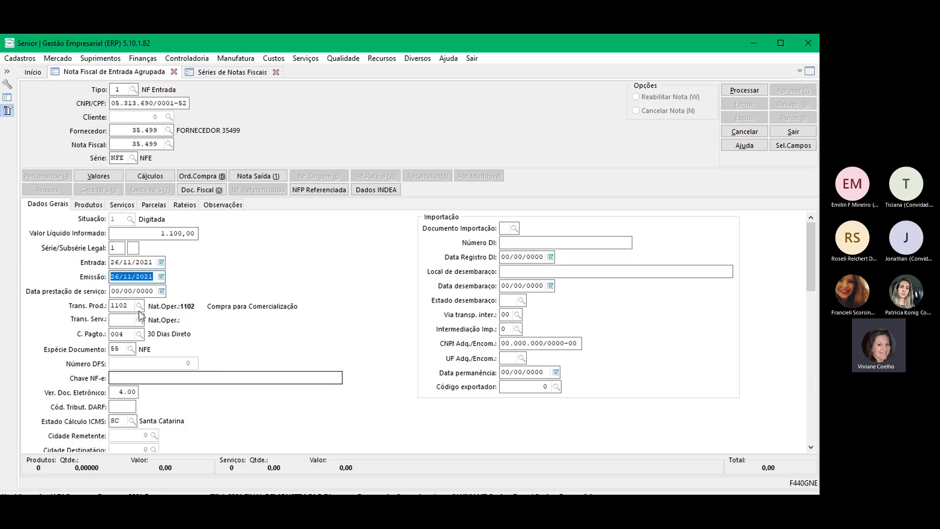
left_click_drag(131, 278, 72, 283)
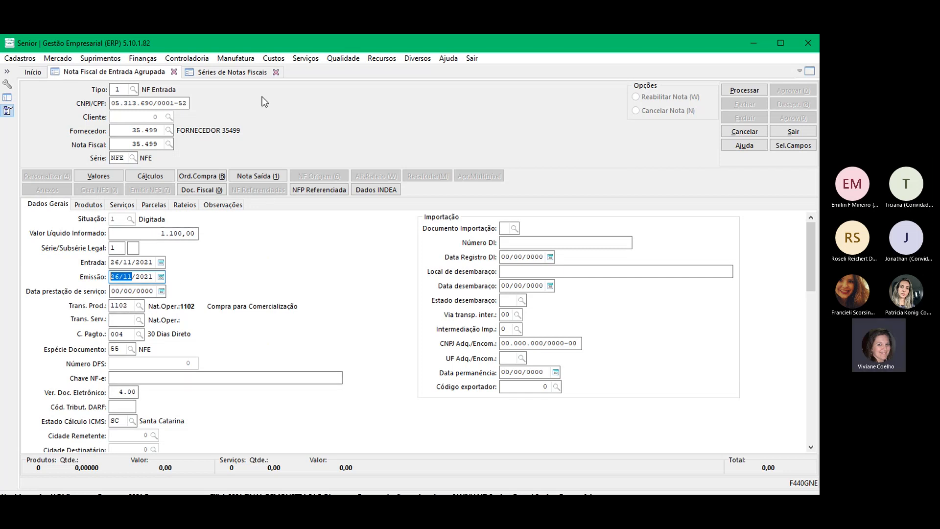
Step: Load supplier 35.499 in the supplier register and review its activity branch 001 Indústria and state SC
left_click(20, 59)
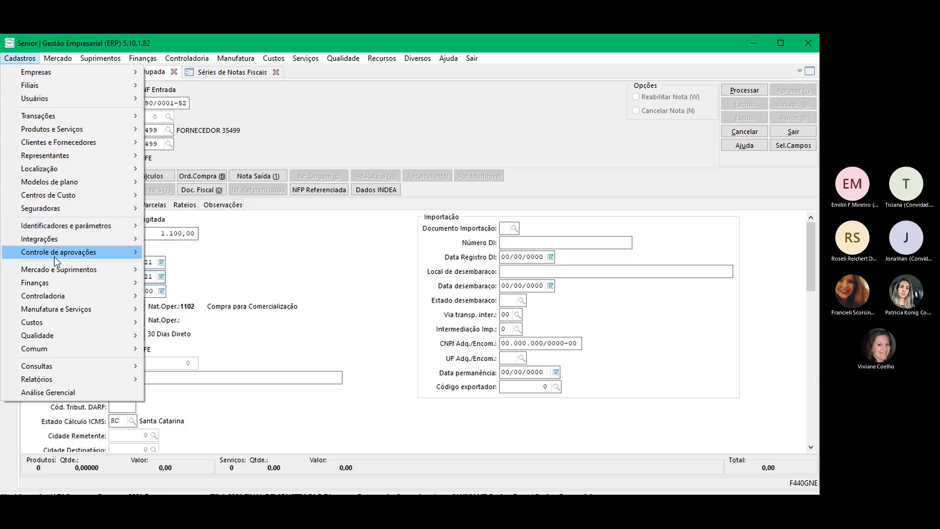
mouse_move(56, 143)
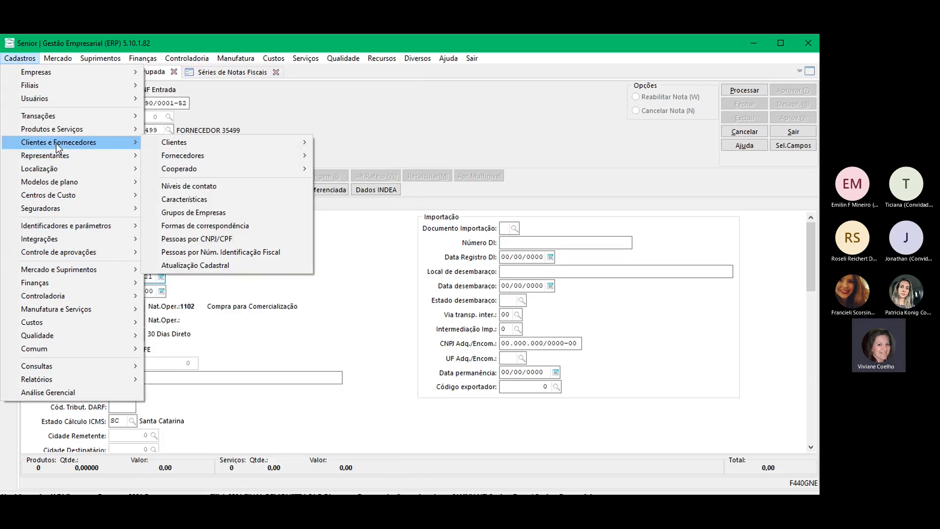
mouse_move(213, 157)
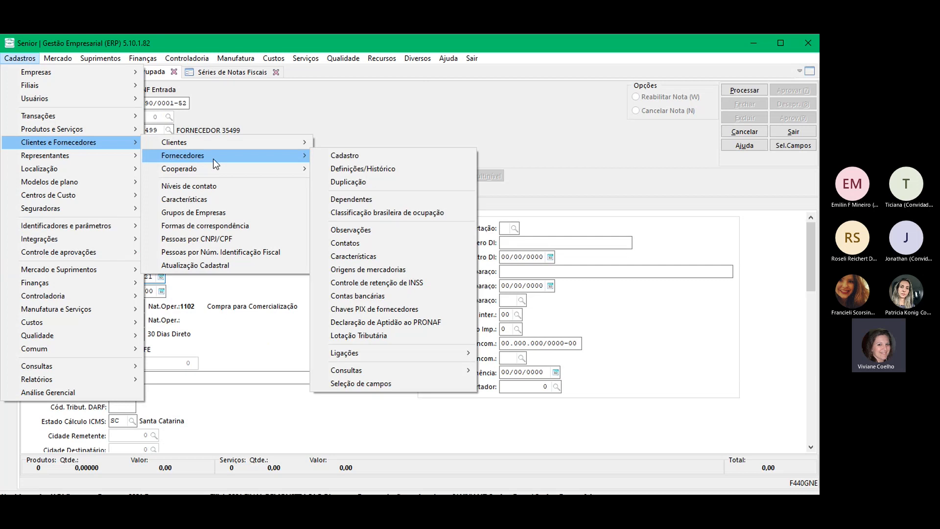
left_click(383, 156)
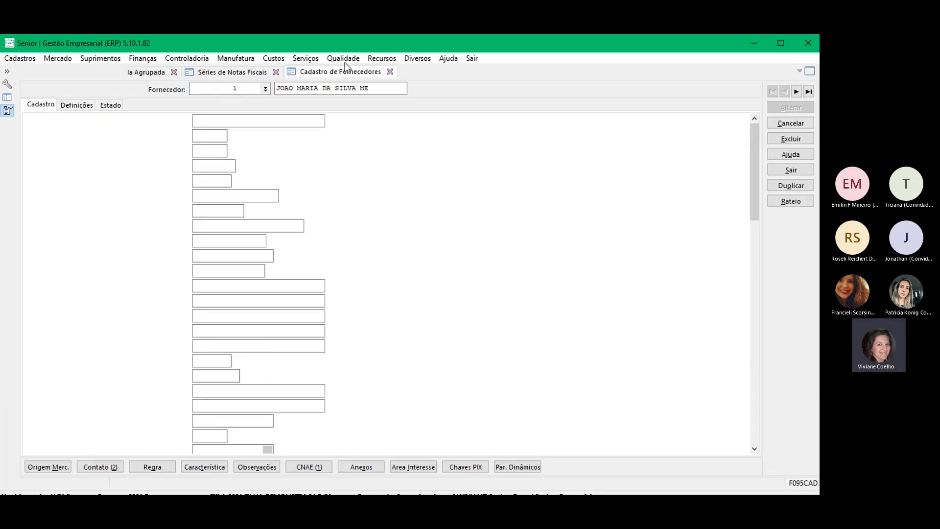
type("35.49")
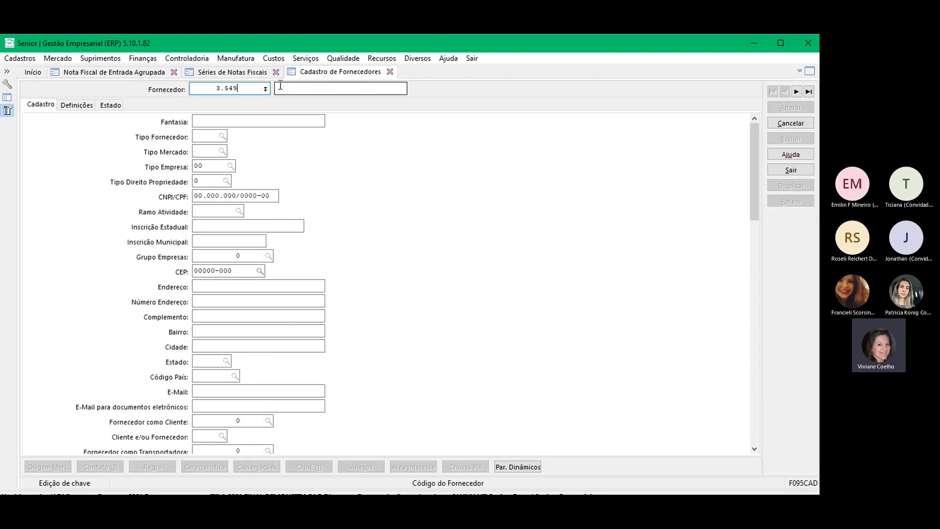
type("9")
key("Tab")
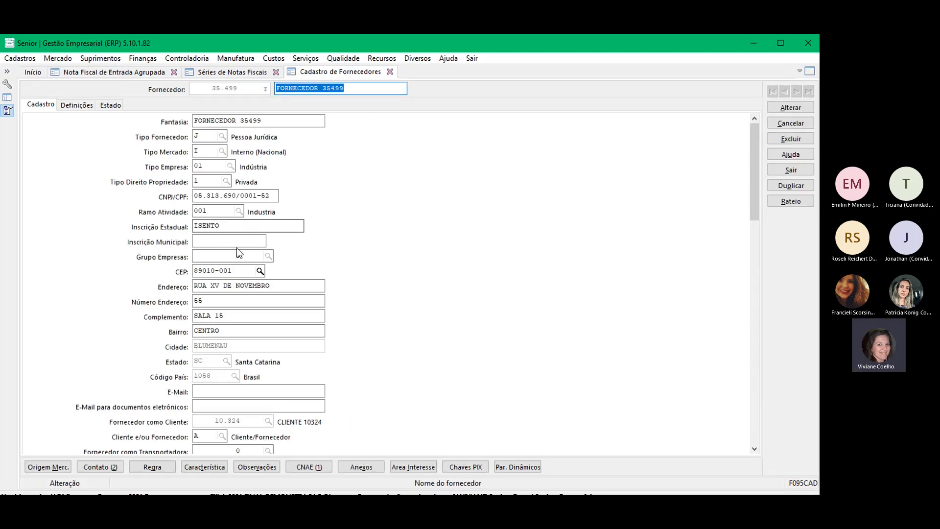
left_click(216, 212)
scroll(237, 279, "down", 1)
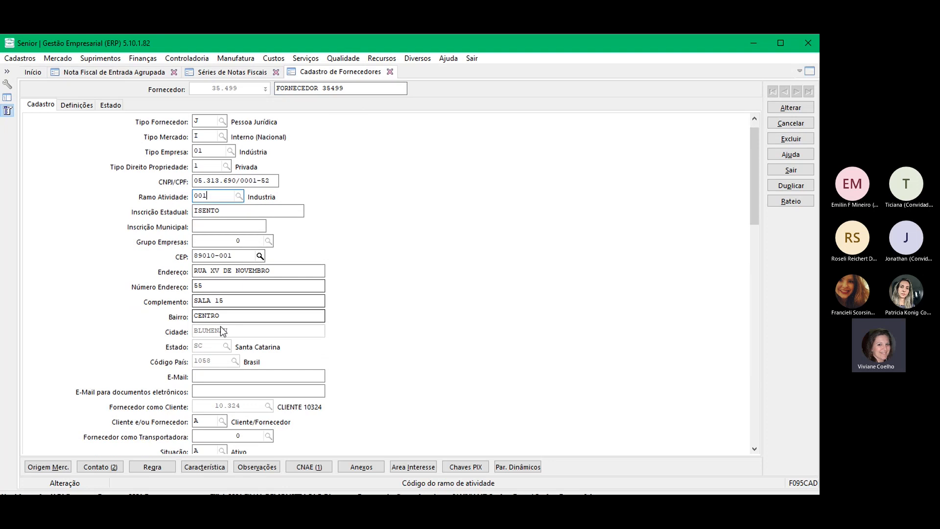
scroll(221, 332, "down", 1)
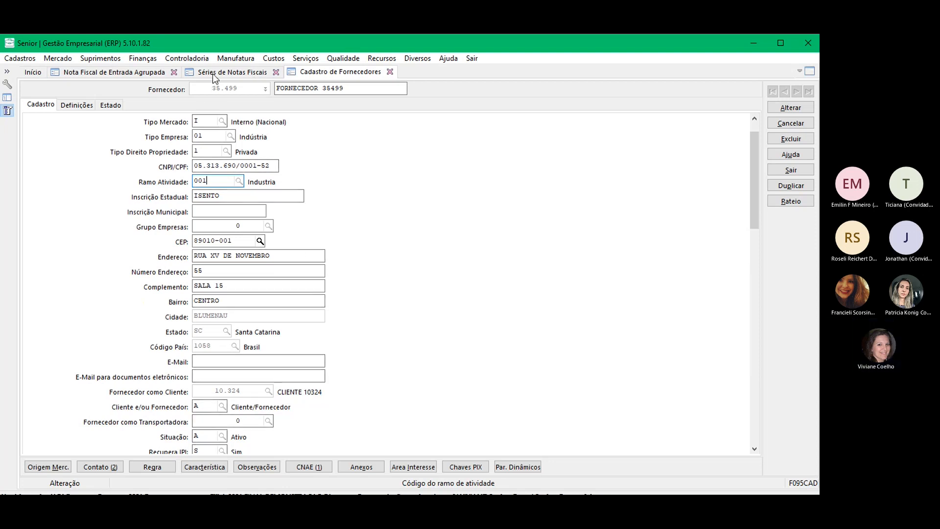
Step: Enter the NF-e access key on the grouped invoice, correcting its trailing digits
left_click(90, 74)
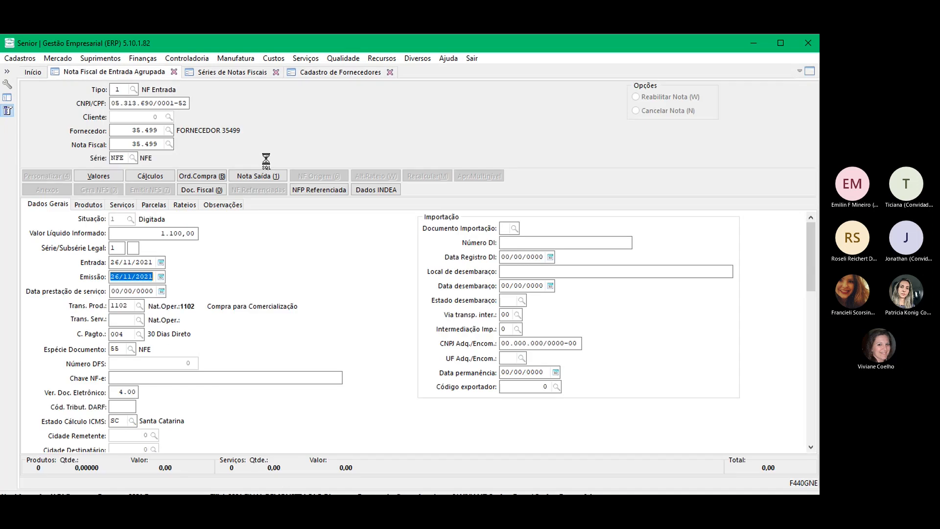
key("Tab")
key("Tab")
key("Tab")
key("Tab")
key("Tab")
key("Tab")
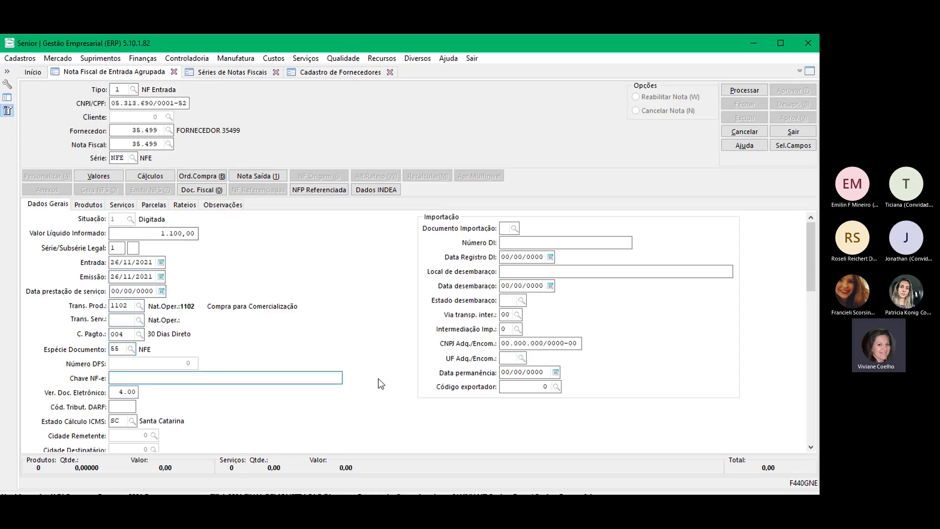
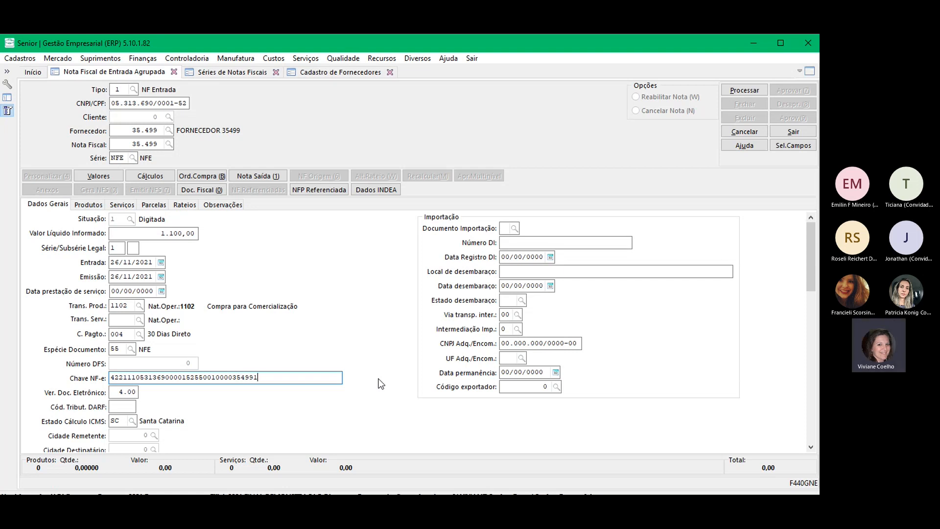
Step: Change the access key's series digit from 1 to 2 and validate the key
key("Tab")
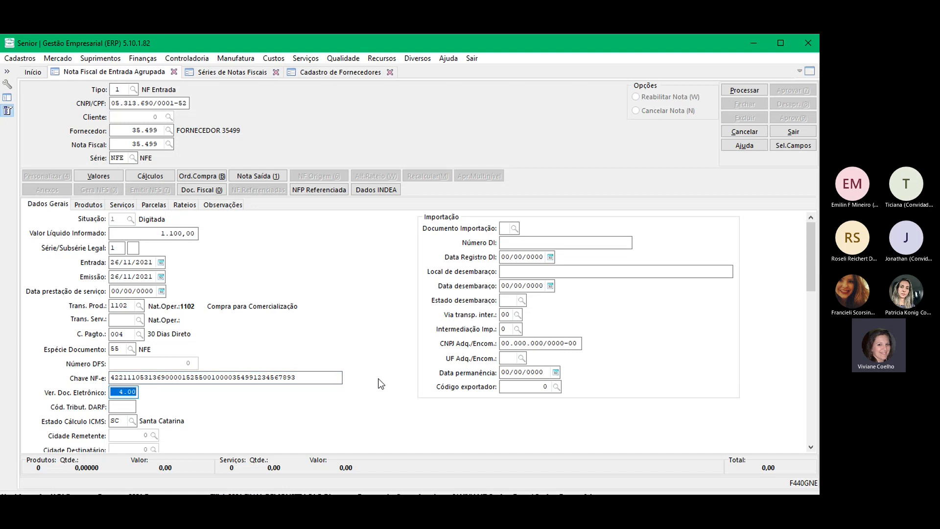
key("shift+Tab")
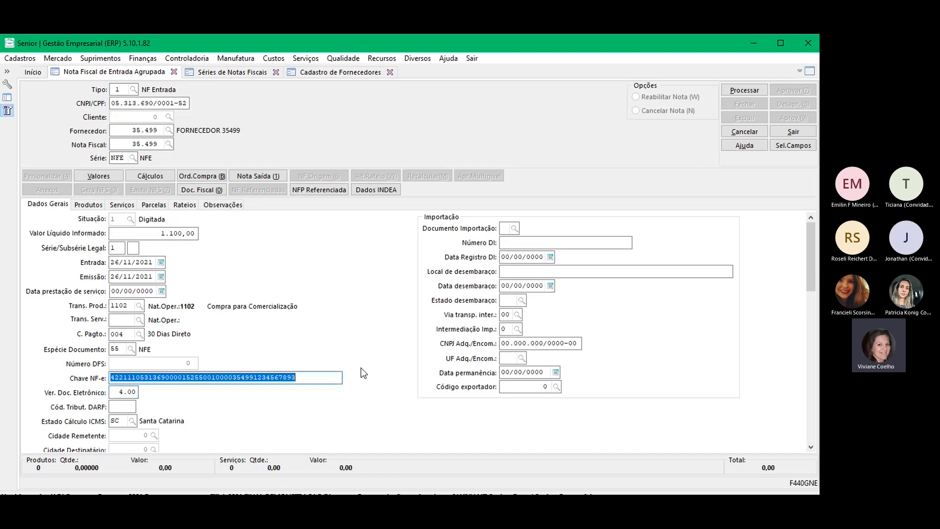
key("Tab")
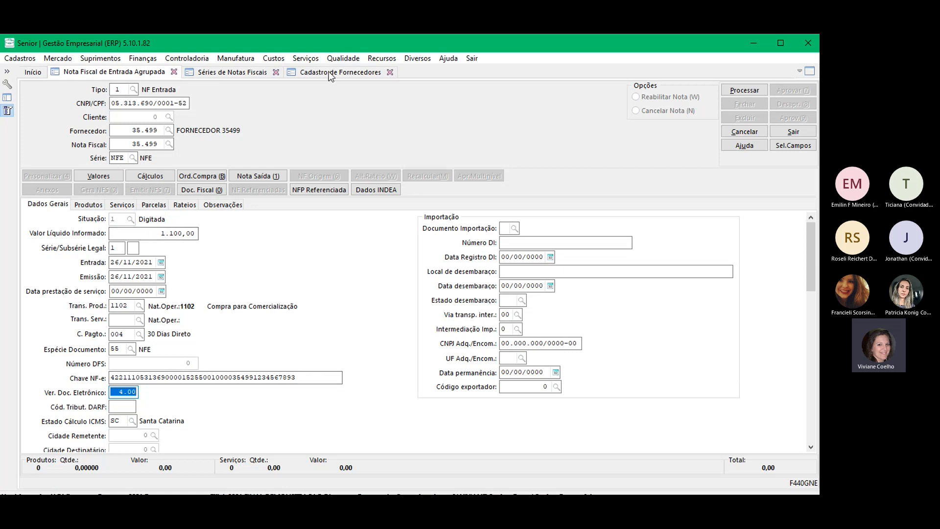
key("shift+Tab")
left_click(221, 377)
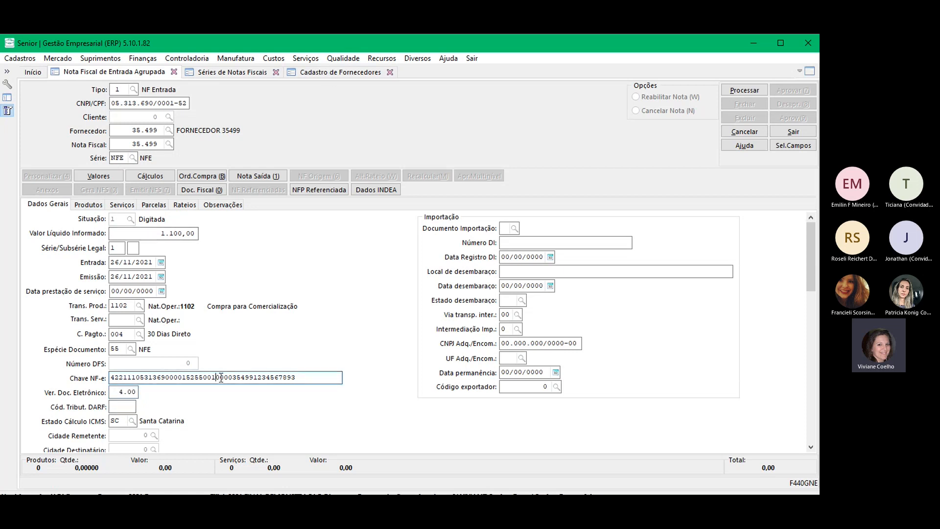
key("BackSpace")
type("2")
key("Tab")
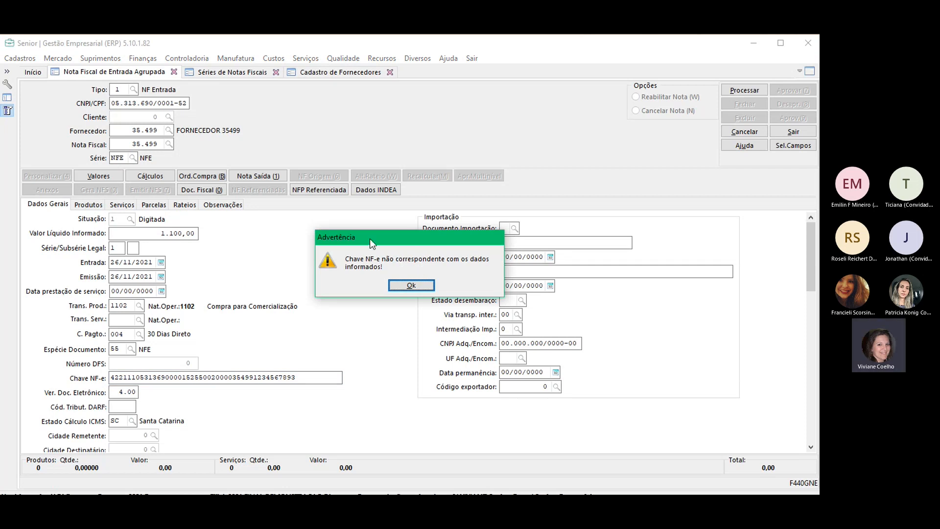
Step: Dismiss the key-mismatch warning, which reappears after revalidation
left_click_drag(369, 239, 304, 236)
left_click(343, 283)
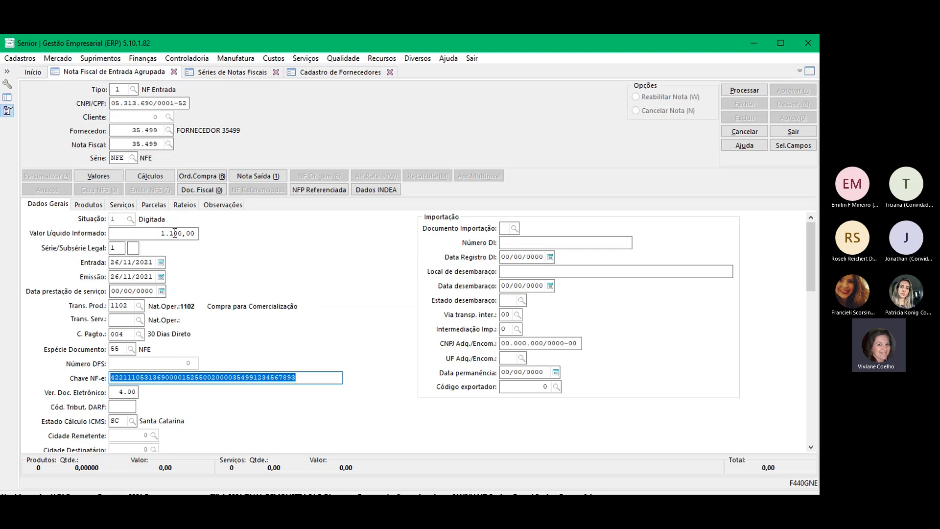
left_click(121, 248)
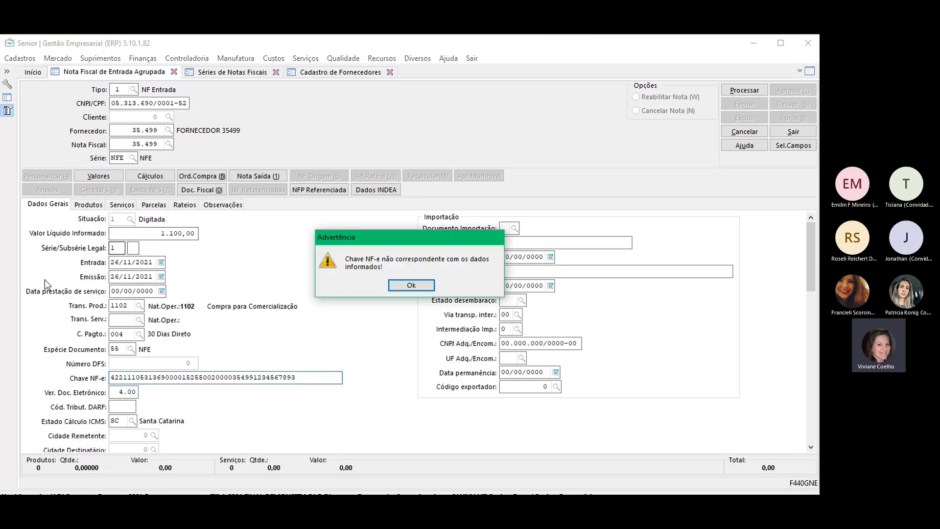
left_click(405, 285)
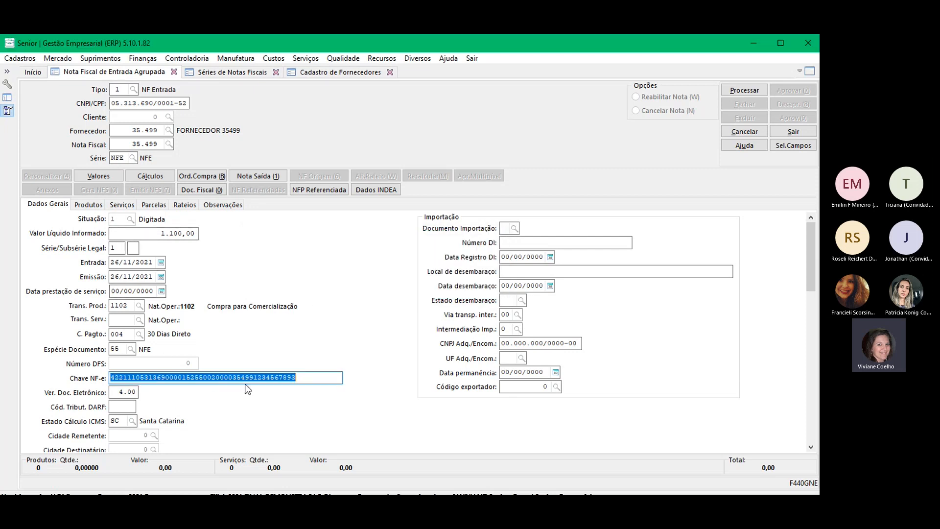
Step: Set the access key's series digit back to 1 and return to the NFE series record
left_click(218, 376)
key("shift+Left")
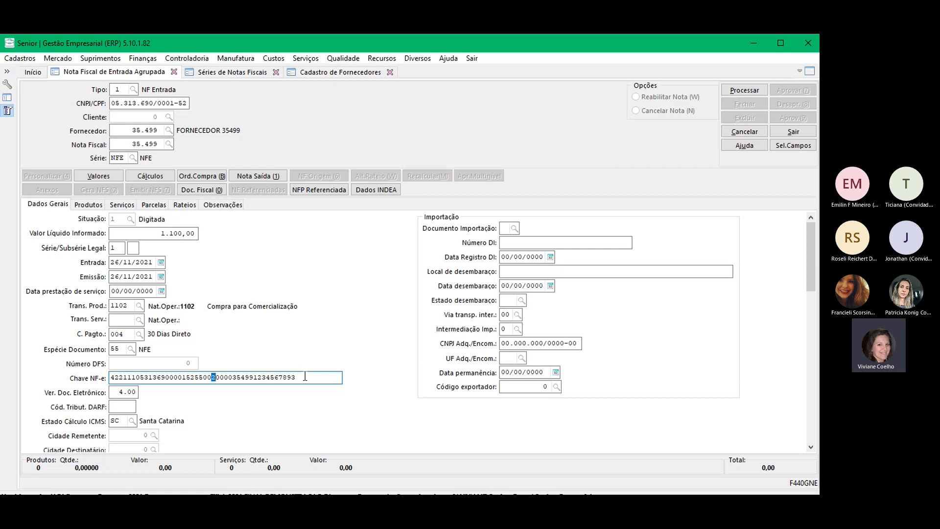
type("1")
double_click(289, 377)
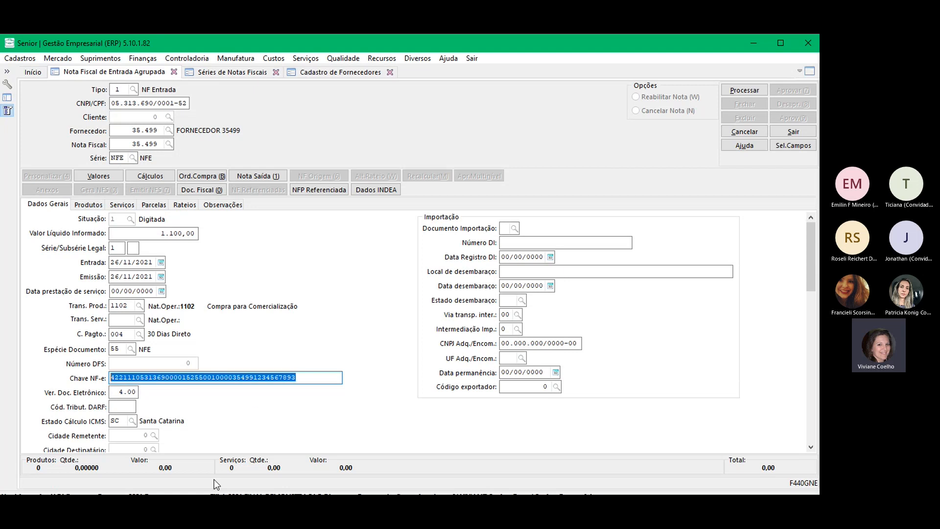
left_click(292, 493)
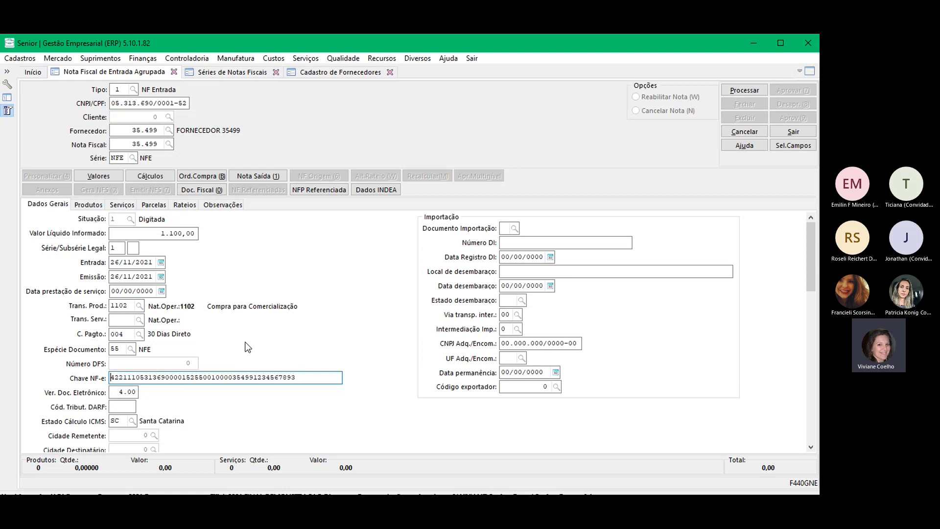
left_click(226, 72)
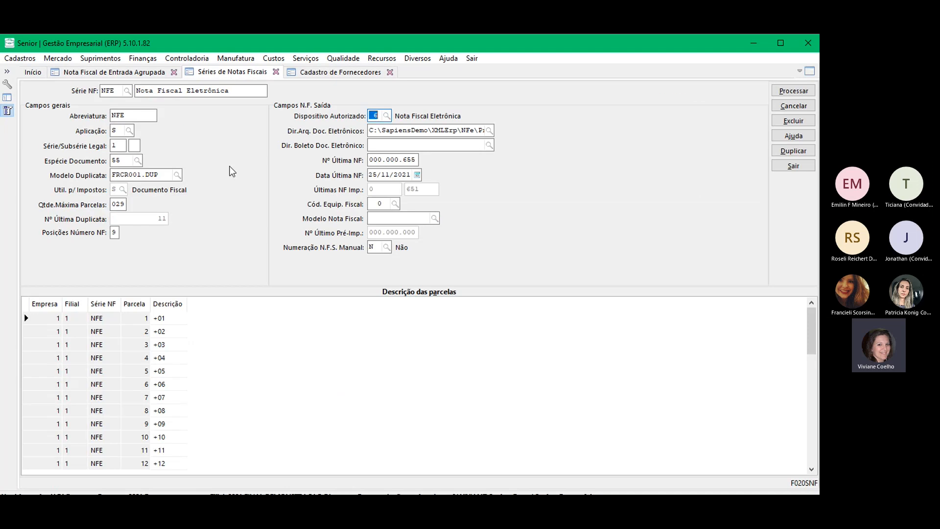
Step: Change the access key's second digit to 1 and revalidate the key
left_click(337, 74)
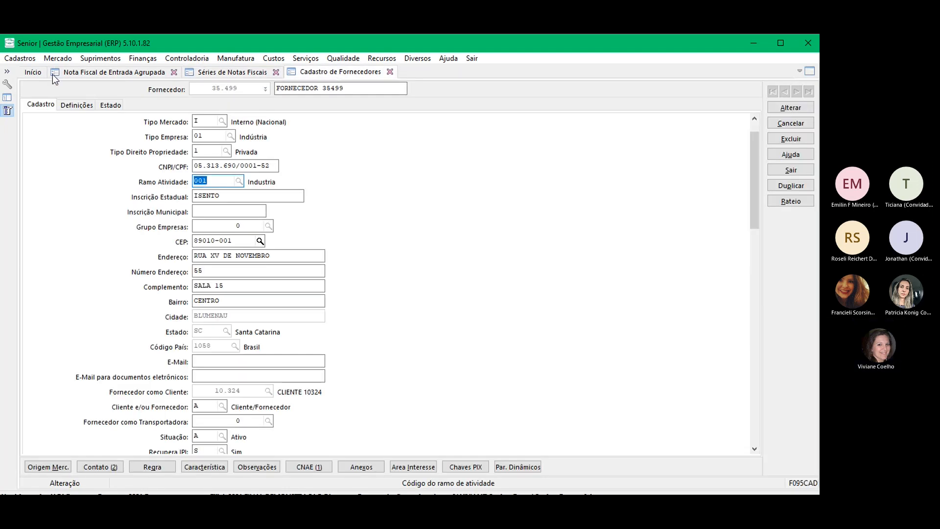
left_click(73, 72)
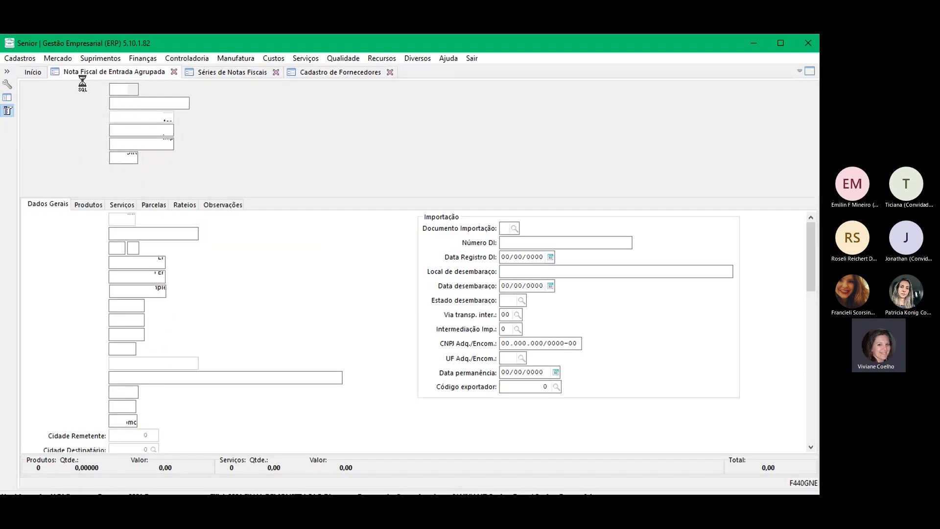
left_click(120, 377)
key("BackSpace")
type("1")
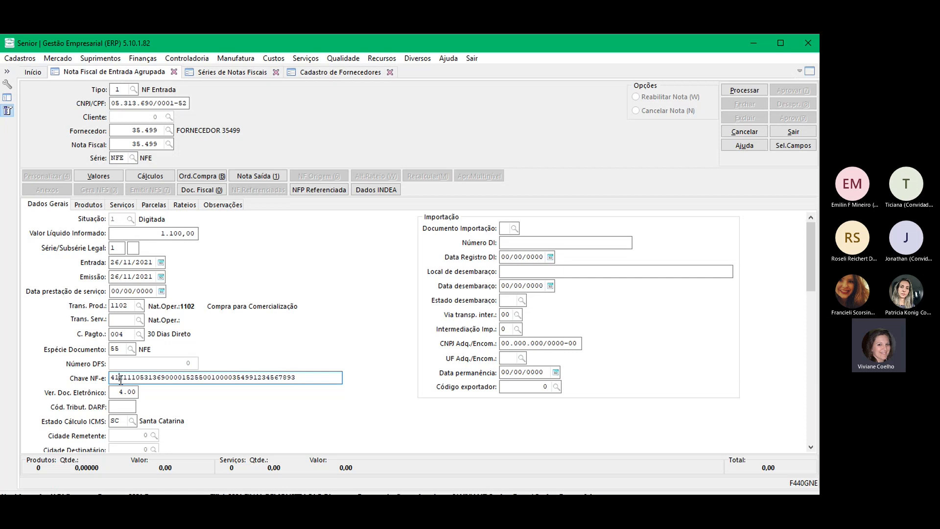
key("Tab")
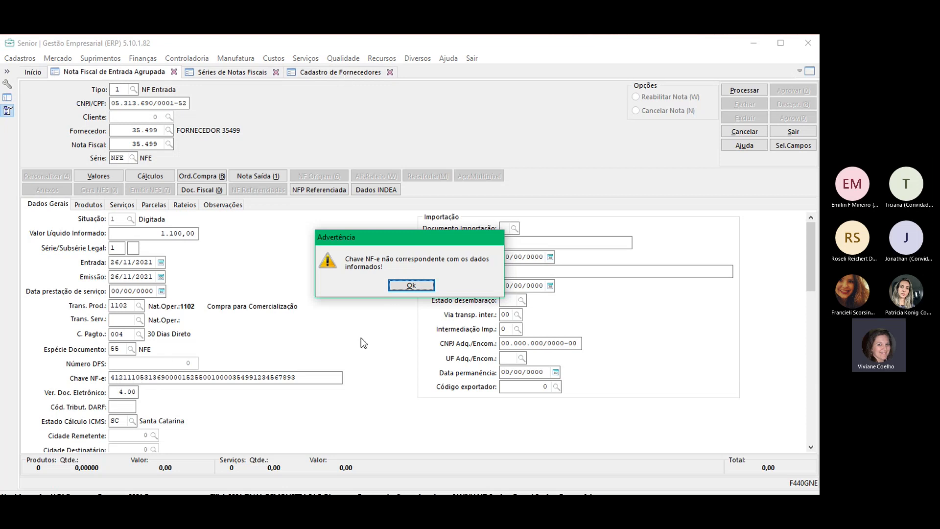
Step: Dismiss the mismatch warning and restore the key's second digit to 2
left_click(411, 285)
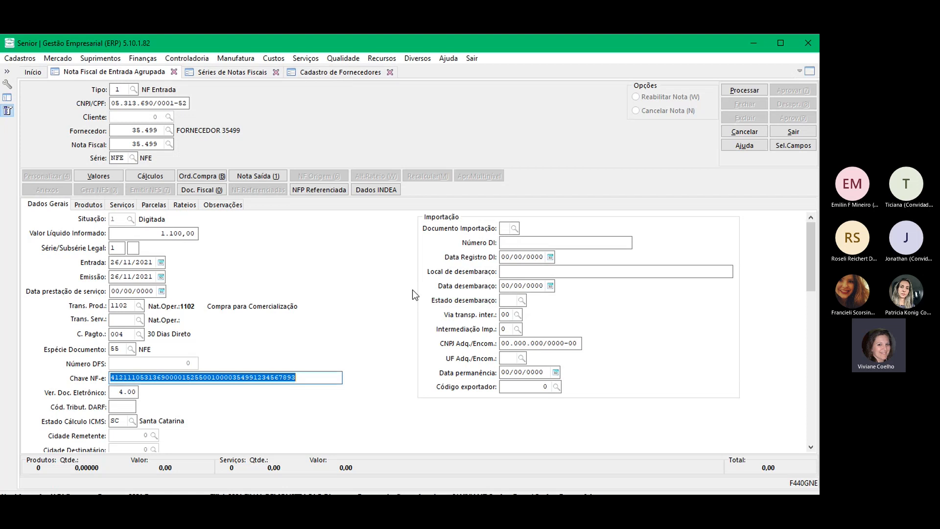
left_click(119, 378)
key("BackSpace")
type("2")
key("shift+Tab")
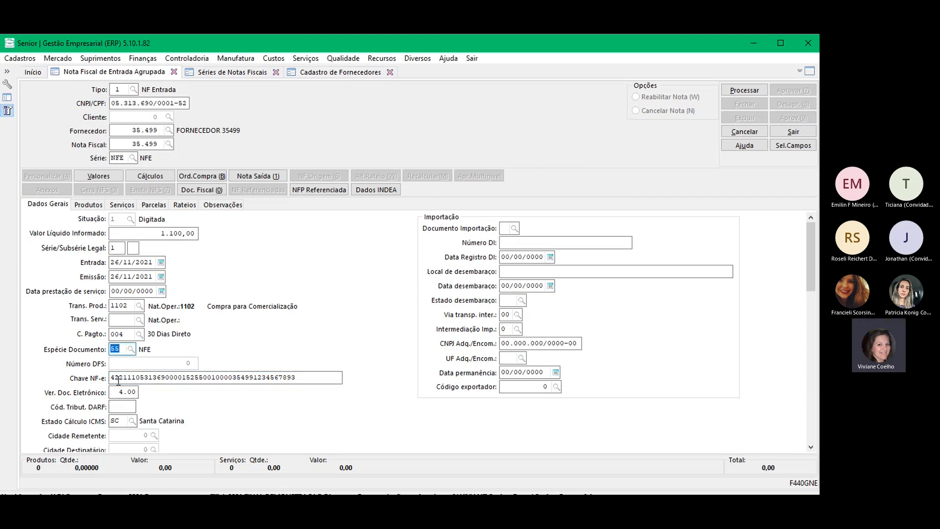
Step: Highlight the key's first two digits, then review the series and supplier records
left_click_drag(119, 378, 110, 377)
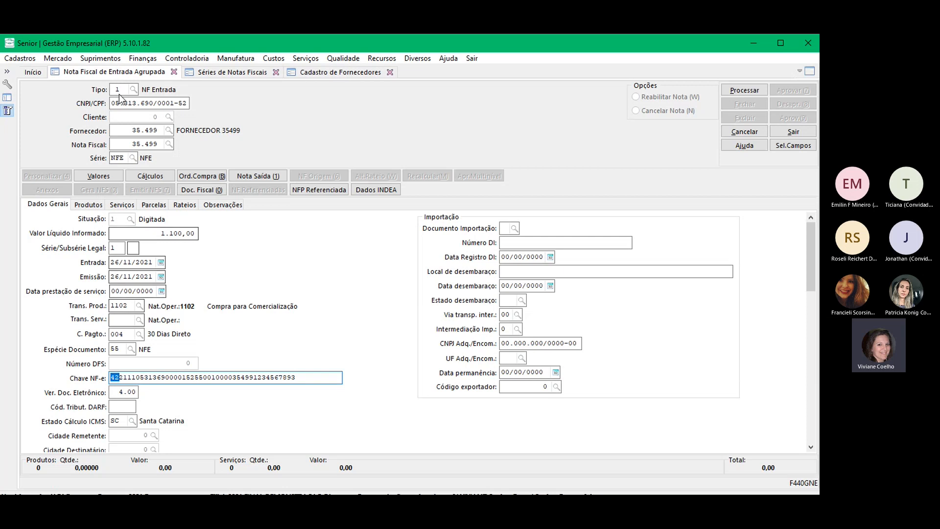
left_click(236, 71)
left_click(345, 72)
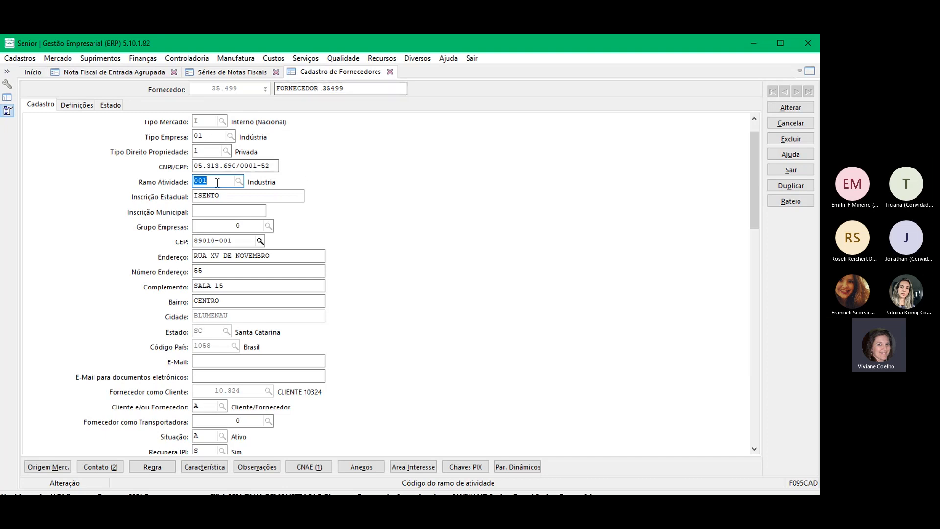
left_click_drag(274, 164, 97, 205)
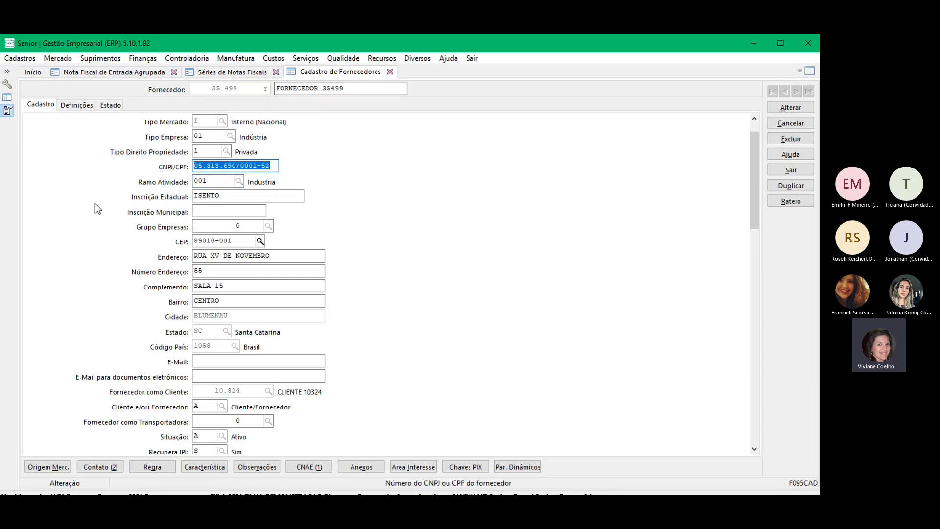
left_click(274, 165)
key("BackSpace")
type("1")
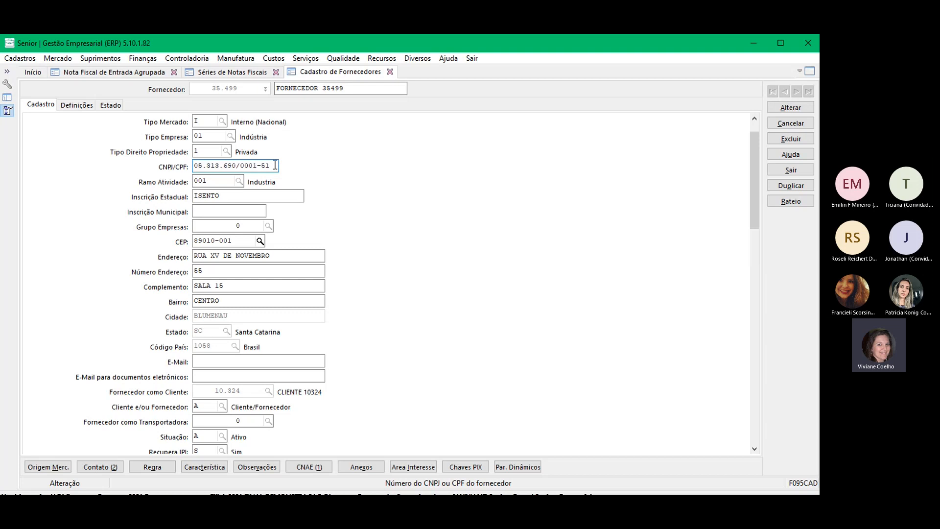
key("Tab")
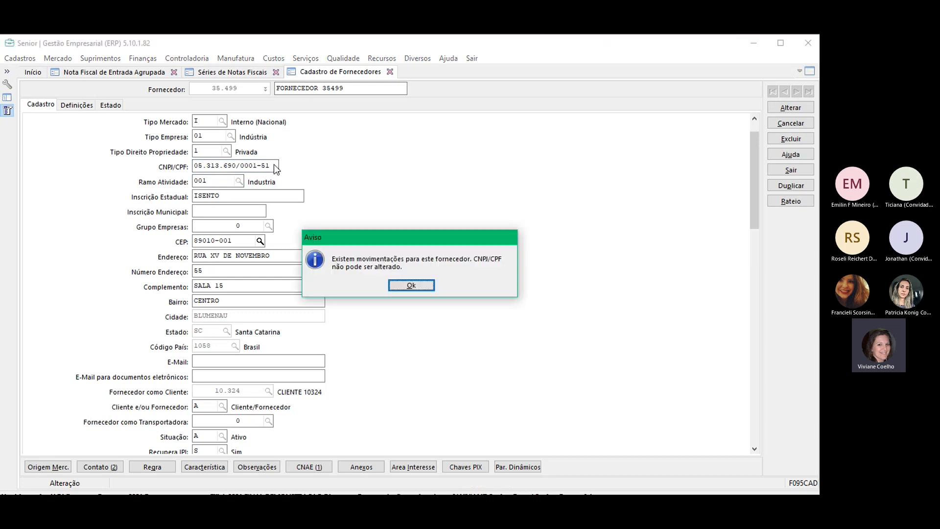
left_click(416, 285)
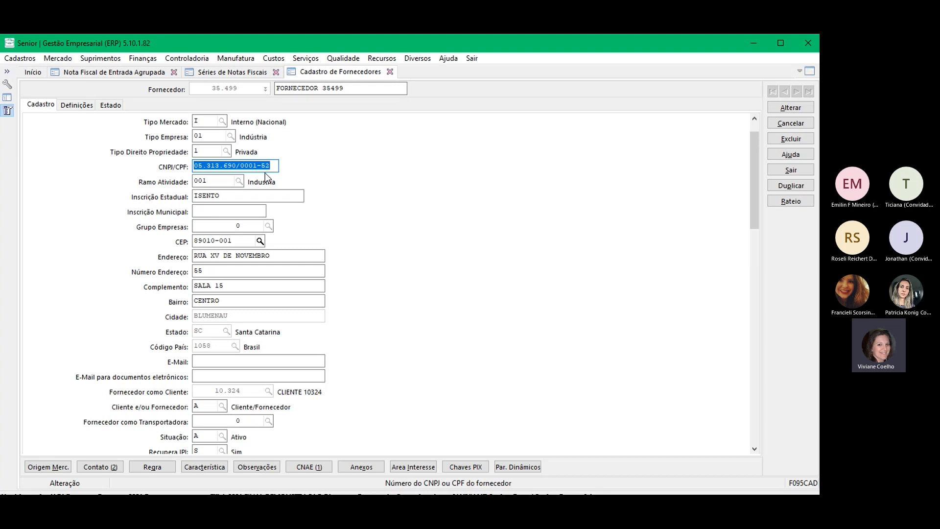
left_click(79, 73)
left_click(239, 72)
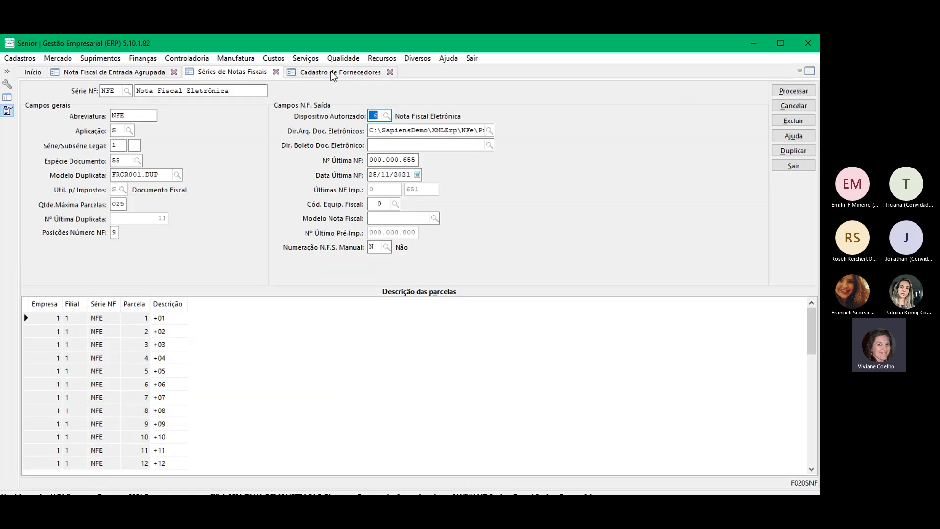
left_click(340, 72)
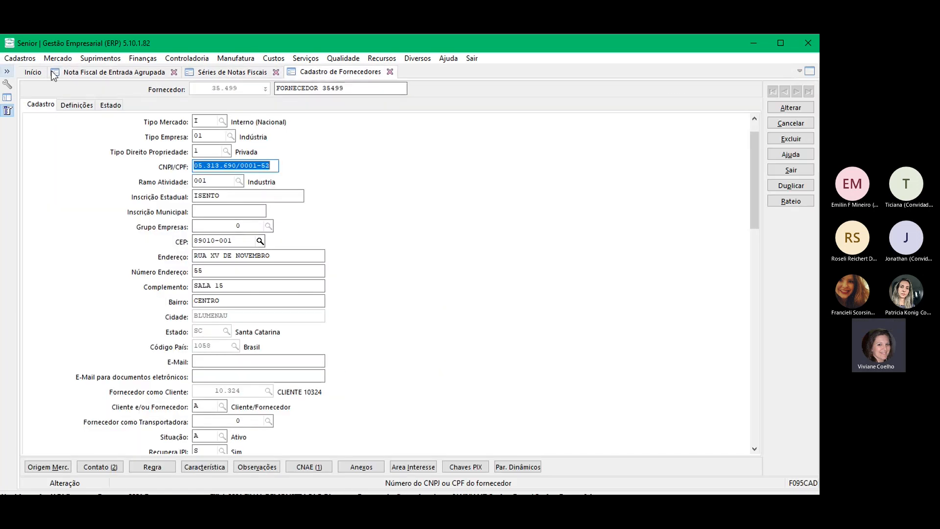
Step: Close the grouped incoming invoice screen and open the Cadastros menu
left_click(153, 74)
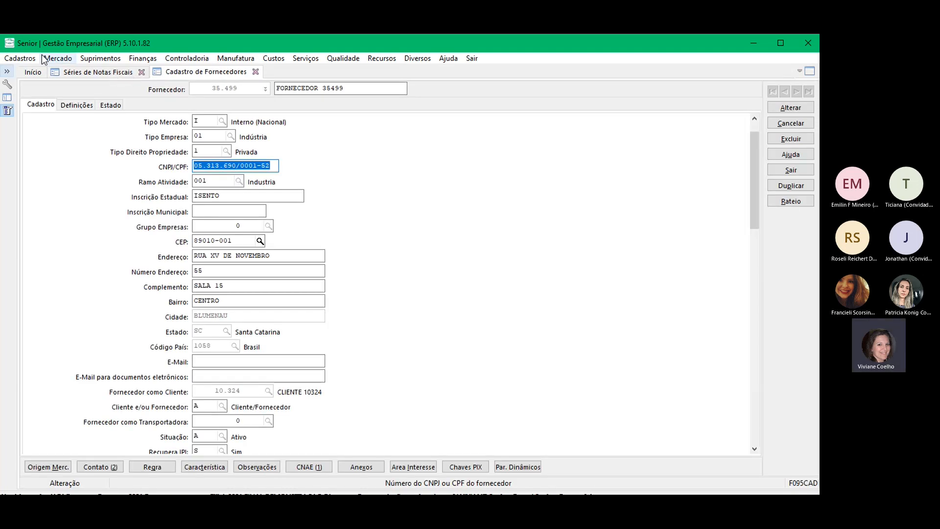
left_click(20, 58)
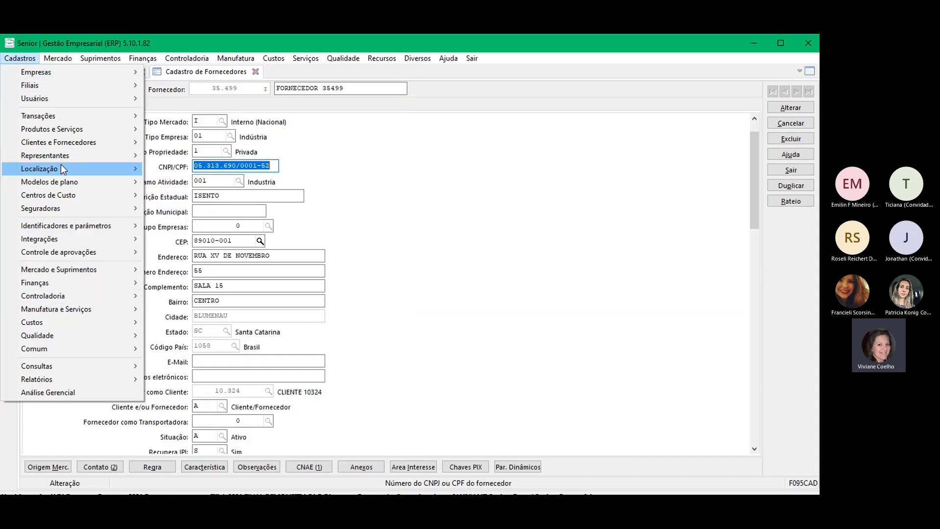
Step: Show the Fornecedor X Série Nota Fiscal links for company 1, branch 1, supplier 35499, series NFE
mouse_move(52, 143)
mouse_move(193, 154)
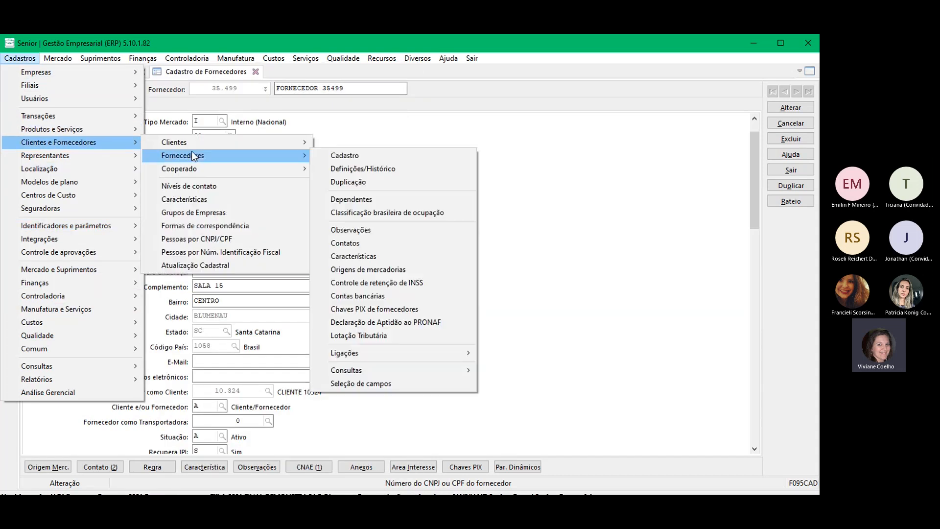
mouse_move(378, 349)
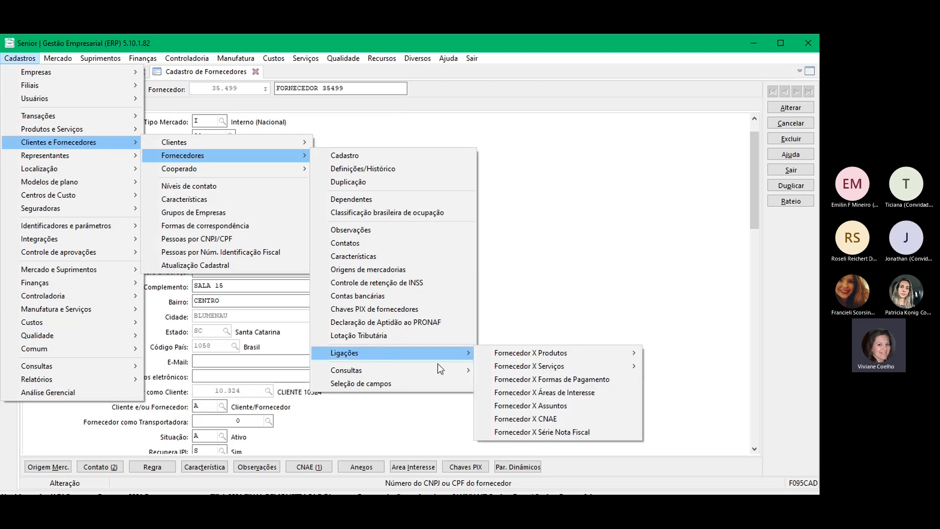
left_click(545, 433)
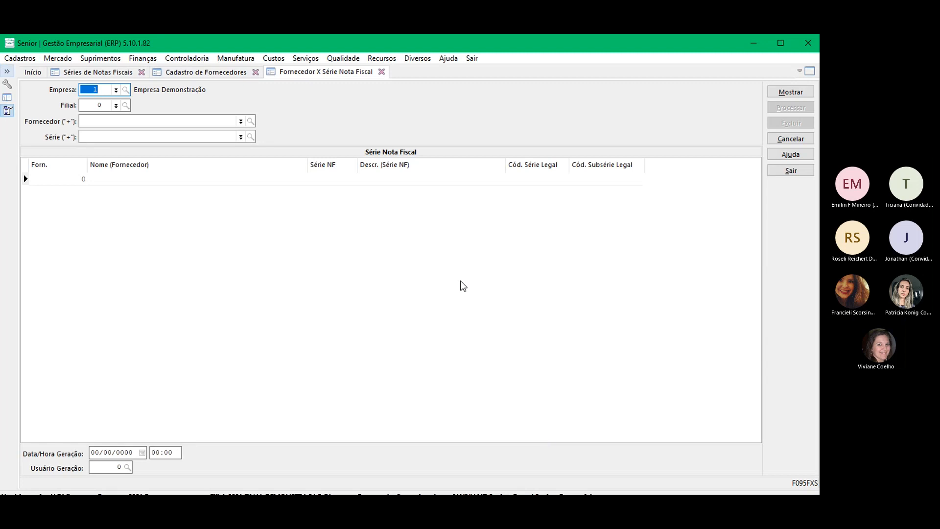
key("Tab")
type("1")
key("Tab")
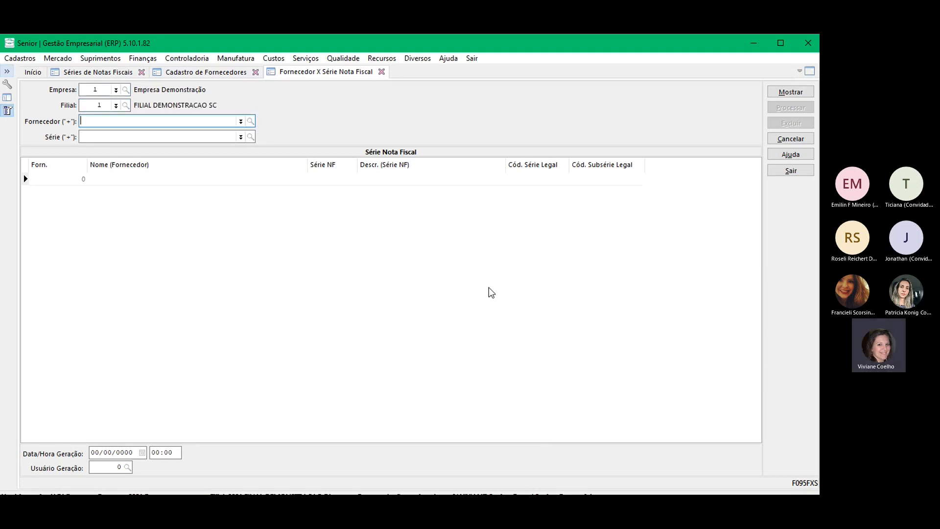
type("35499")
key("Tab")
type("n")
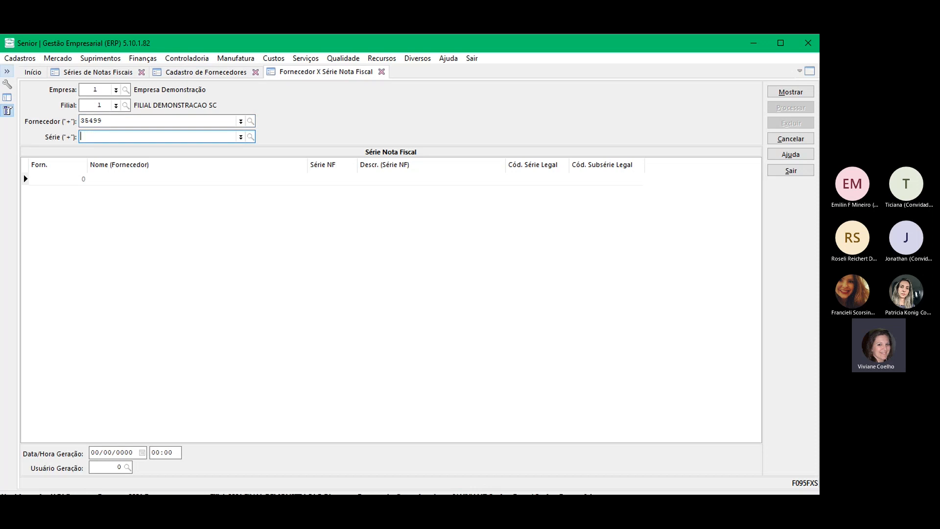
type("fe")
key("Tab")
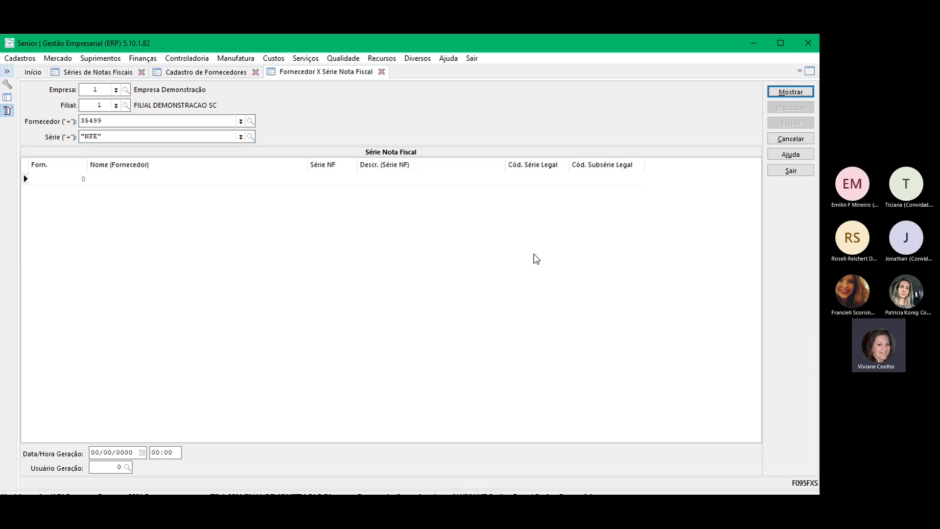
left_click(789, 93)
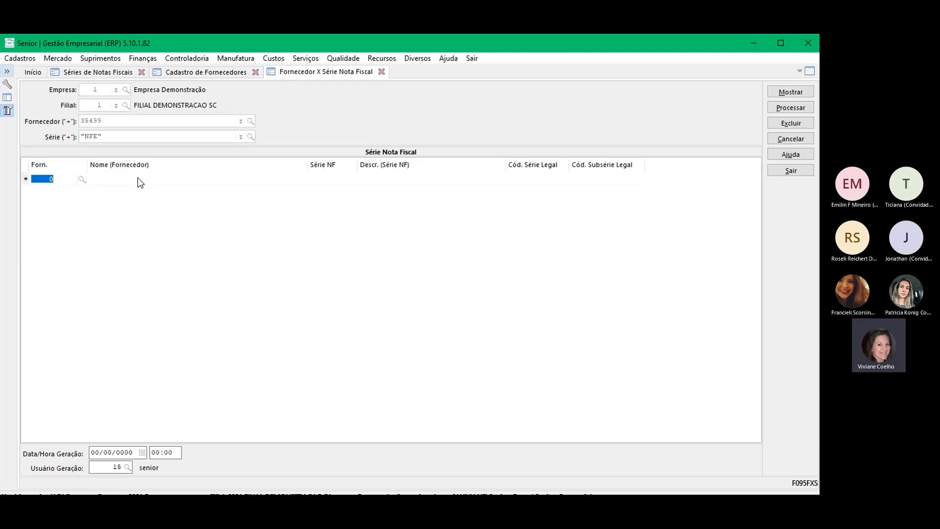
Step: Add a link for supplier 35499, series NFE with legal series code 2, and process it
type("35499")
key("Tab")
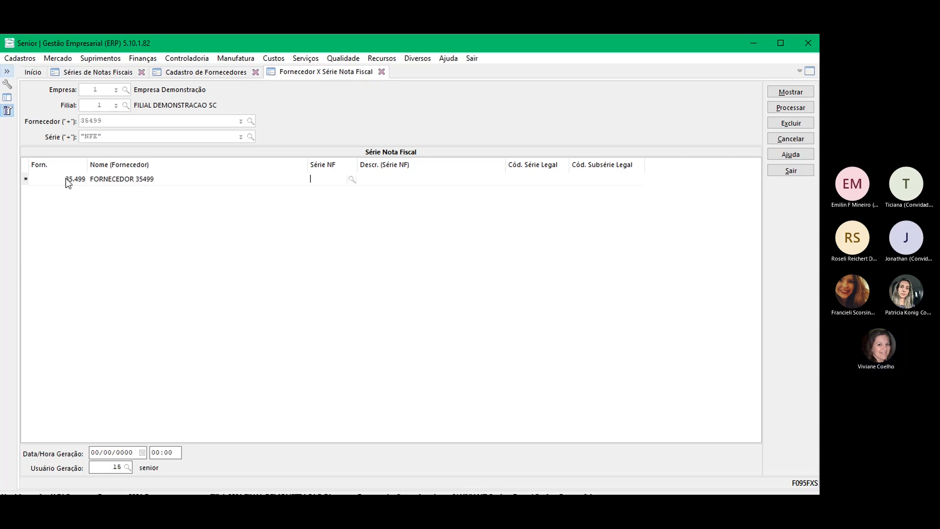
type("NFE")
key("Tab")
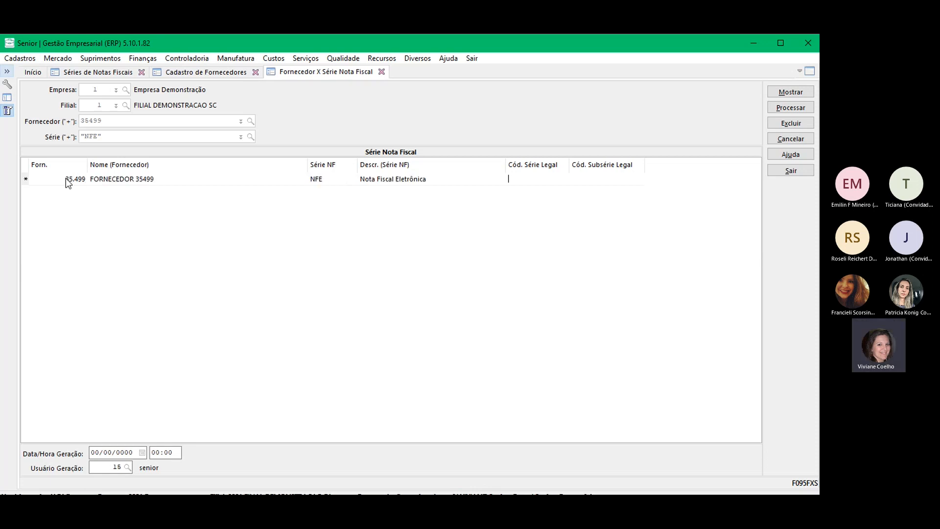
type("1")
key("Return")
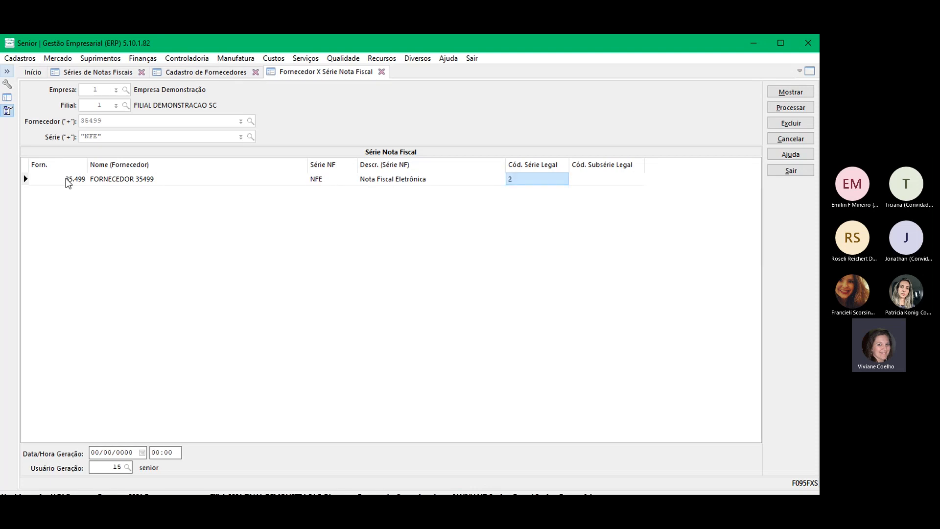
left_click(803, 111)
left_click(382, 279)
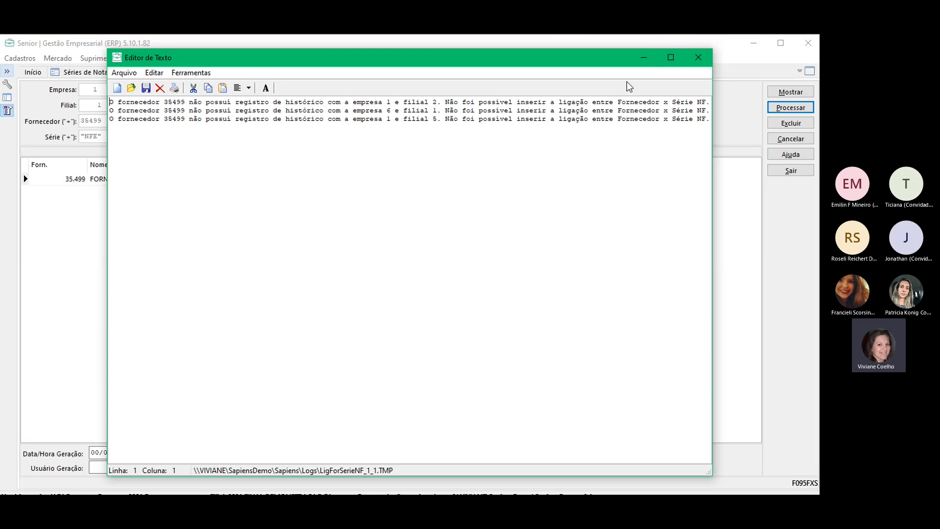
left_click(698, 59)
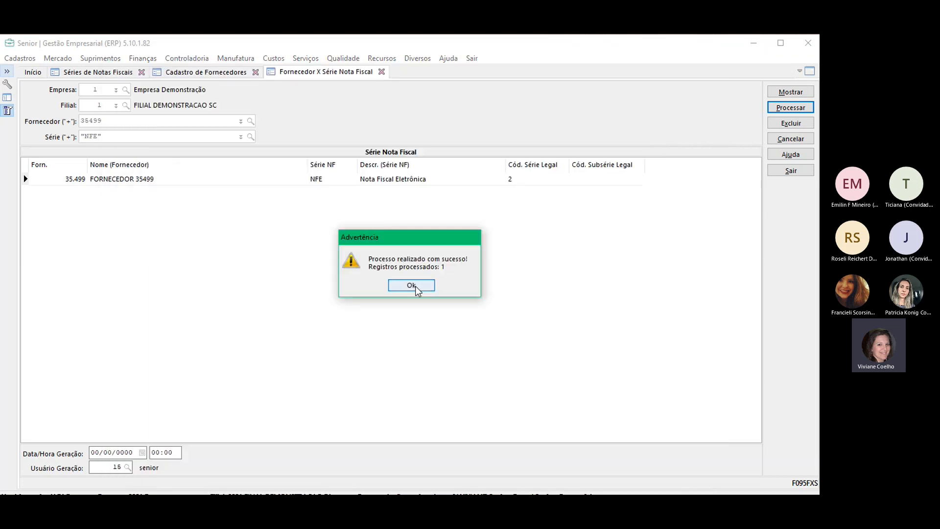
double_click(443, 266)
Step: Acknowledge the processing message and reopen the grouped incoming invoice screen
left_click(411, 285)
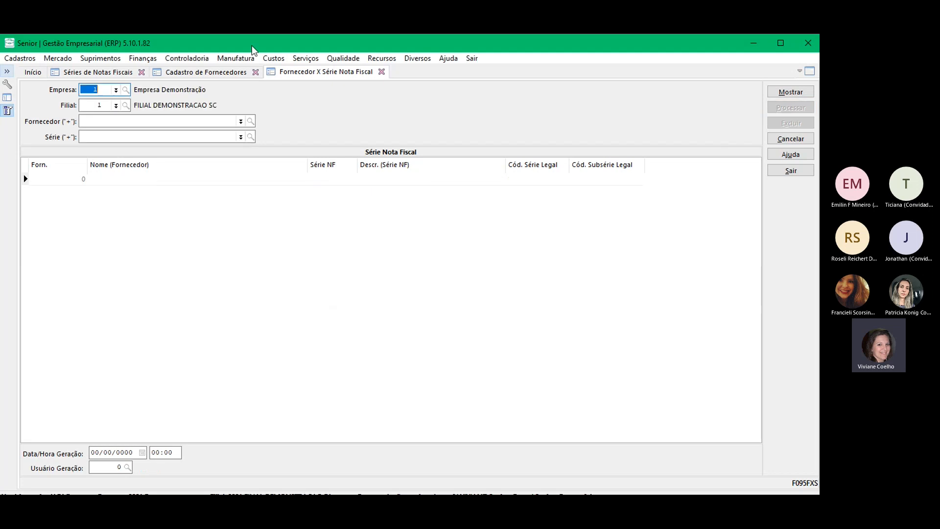
left_click(113, 59)
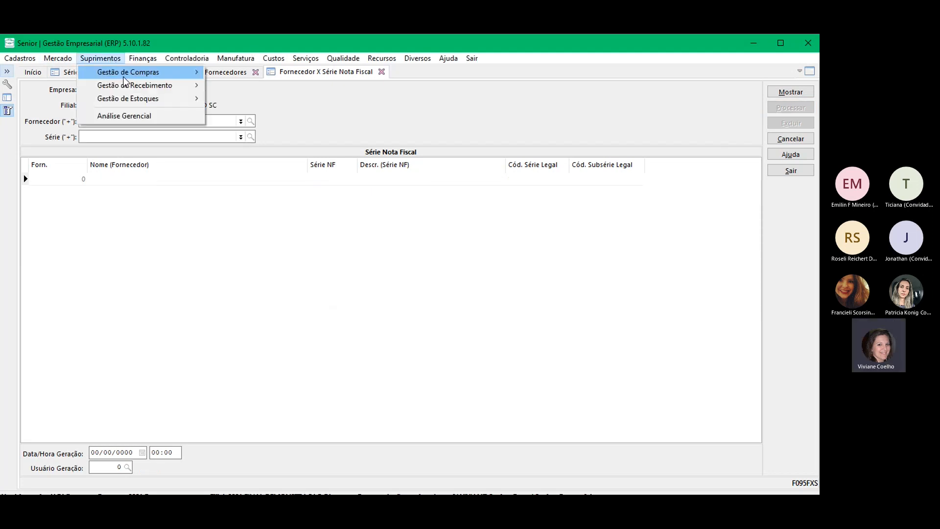
mouse_move(137, 85)
mouse_move(294, 85)
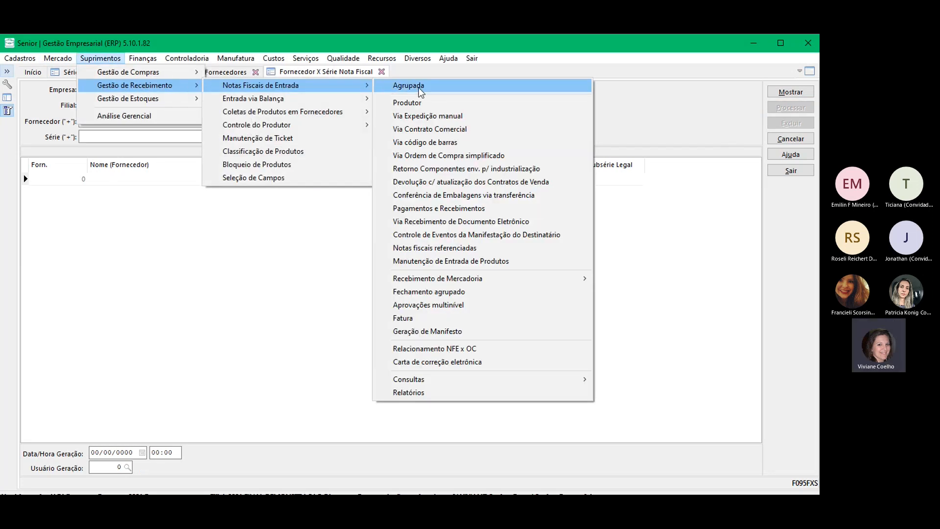
left_click(405, 118)
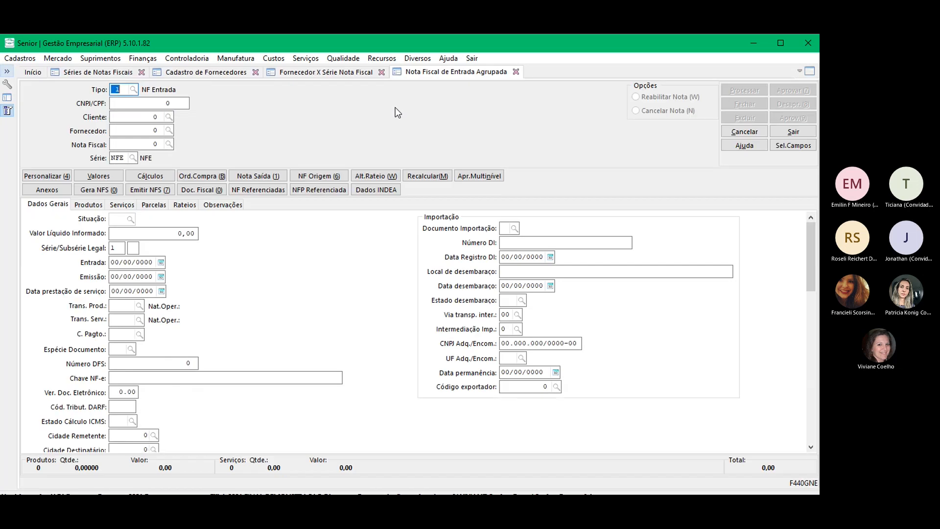
Step: Load invoice 35499 from supplier 35499 with net value 1.100,00, now showing legal series 2
key("Tab")
key("Tab")
type("35499")
key("Tab")
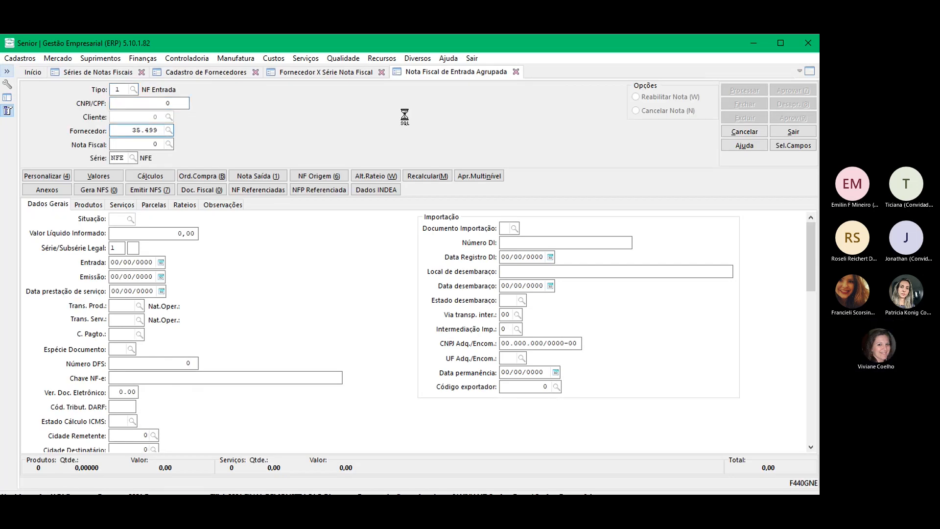
type("35499")
key("Tab")
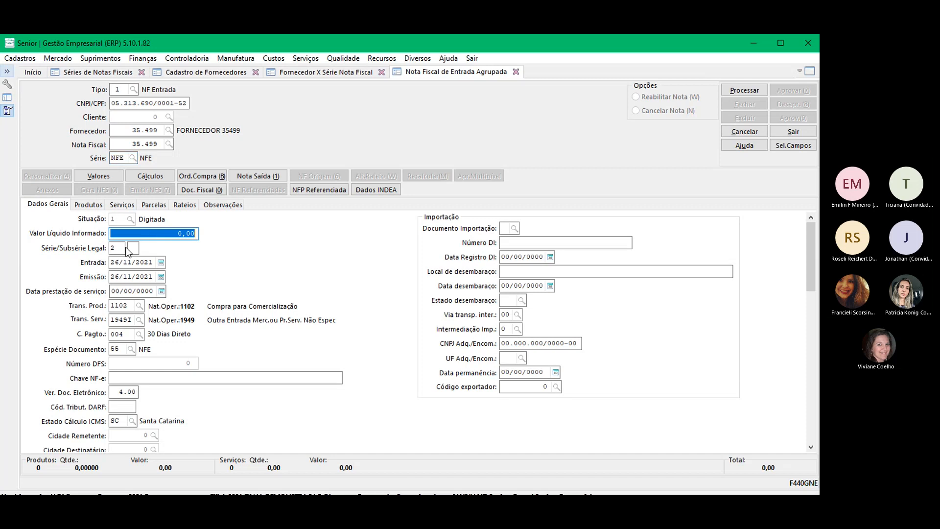
left_click(395, 288)
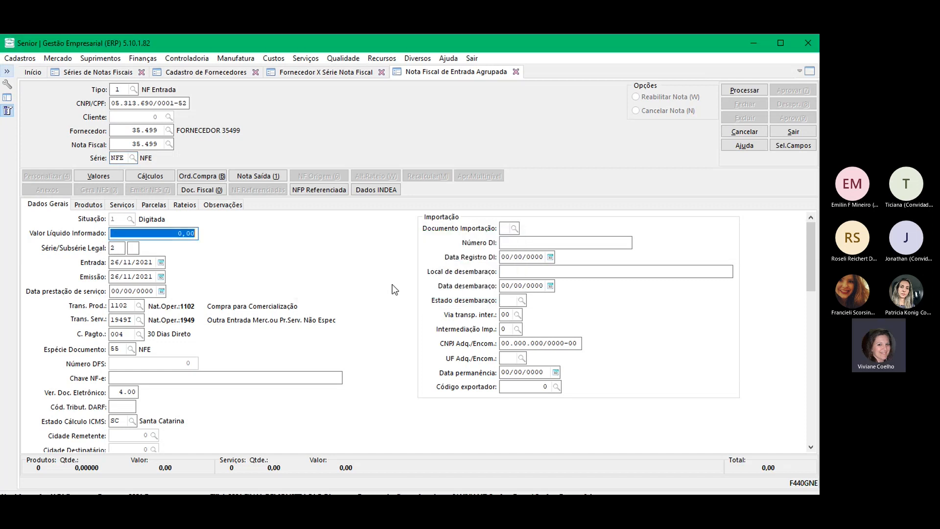
type("1.100")
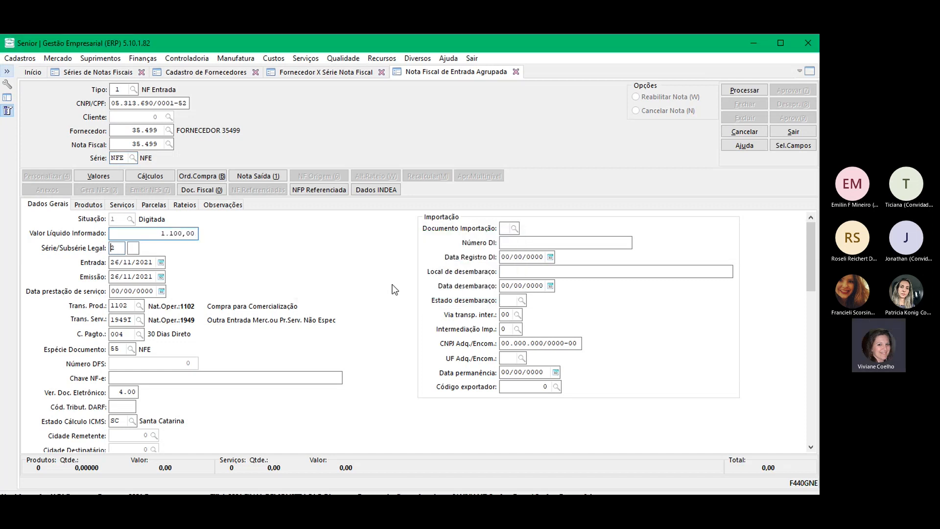
key("Tab")
double_click(117, 250)
Step: Close the Séries de Notas Fiscais, Cadastro de Fornecedores, grouped invoice and Fornecedor X Série tabs, confirming with Sim
left_click(292, 74)
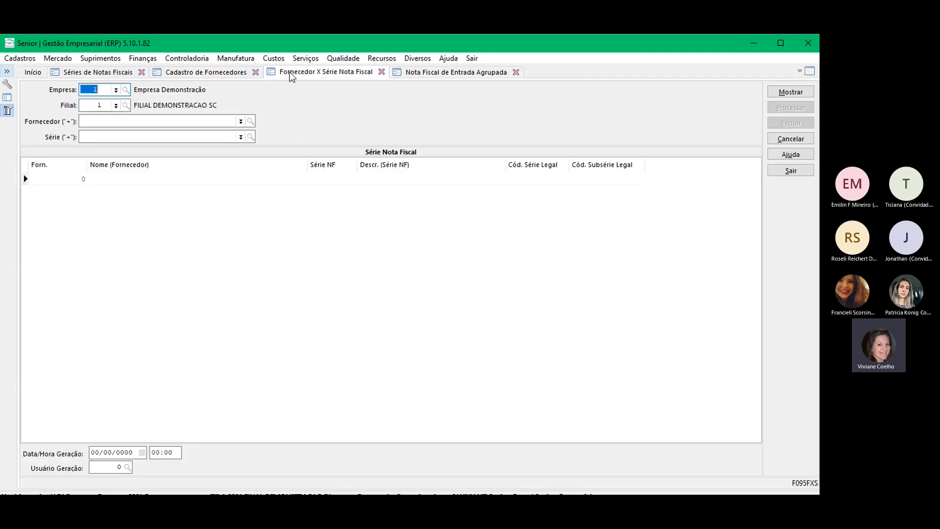
left_click(174, 74)
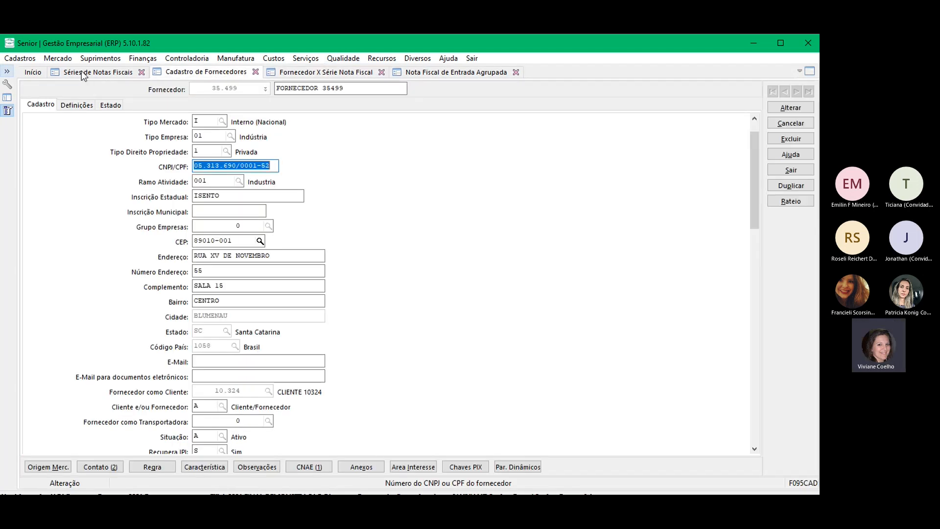
left_click(81, 71)
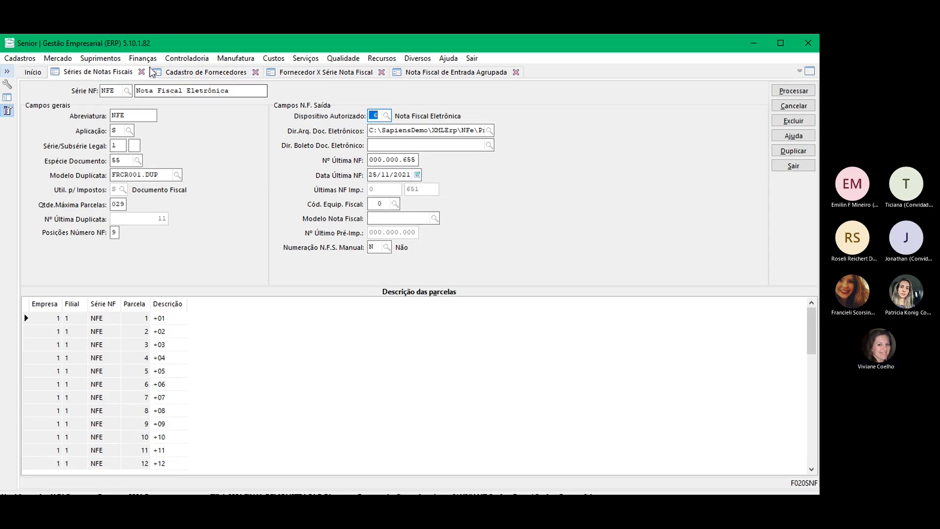
left_click(142, 73)
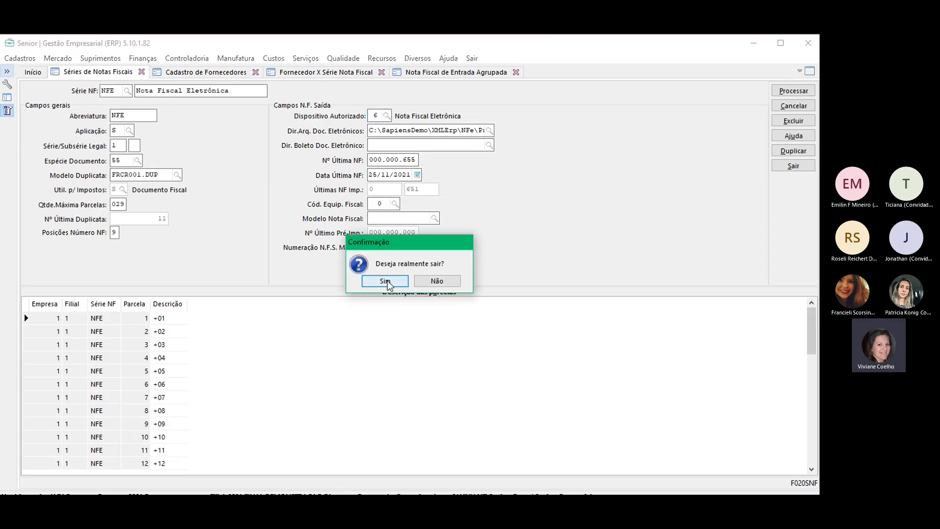
left_click(385, 284)
left_click(155, 71)
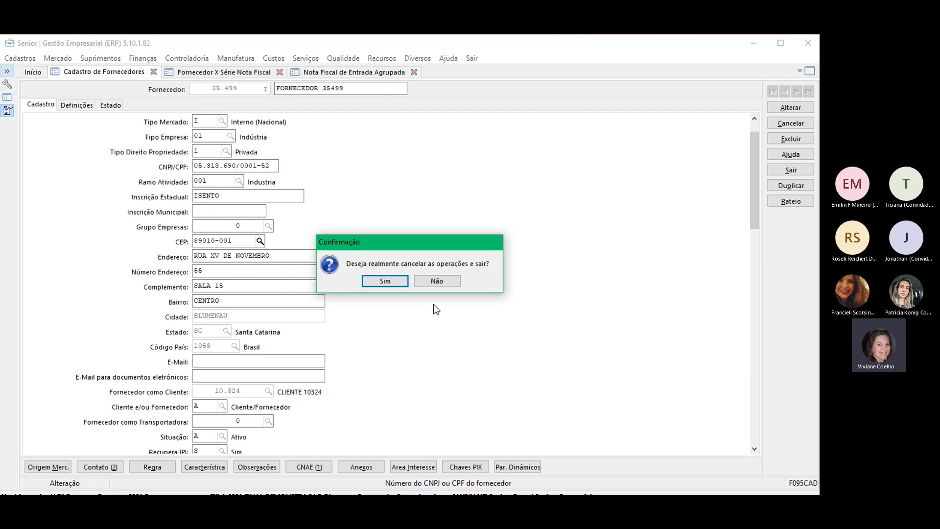
left_click(370, 280)
left_click(245, 73)
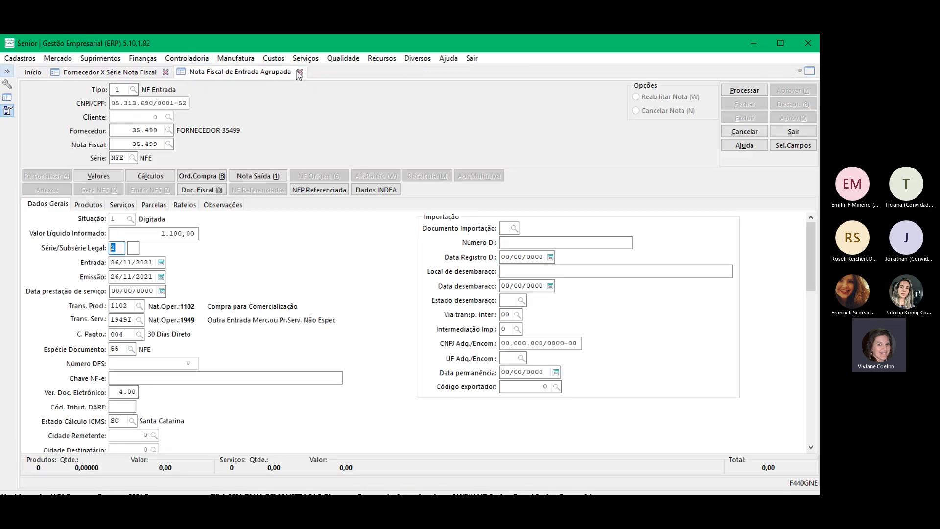
left_click(299, 73)
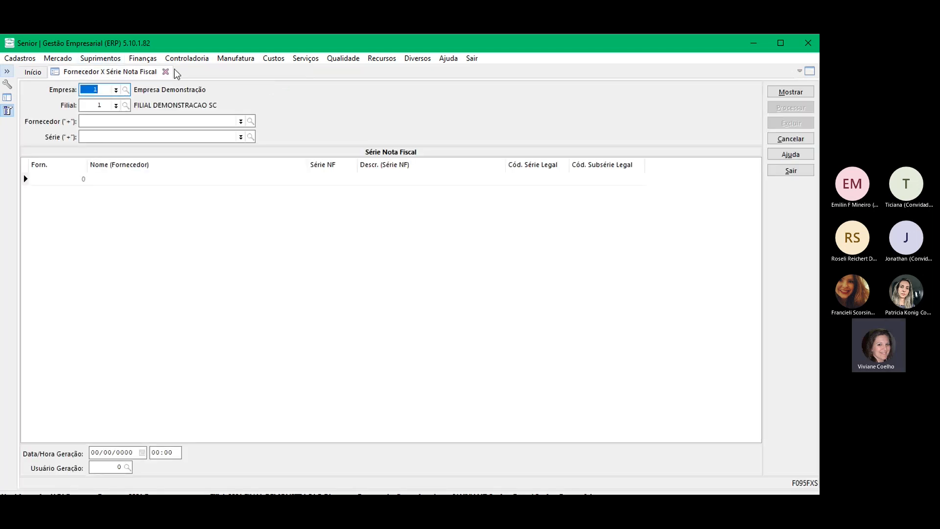
left_click(165, 72)
Step: Minimize the ERP and PowerPoint windows and bring the Webinar Teams meeting to the front
left_click(753, 42)
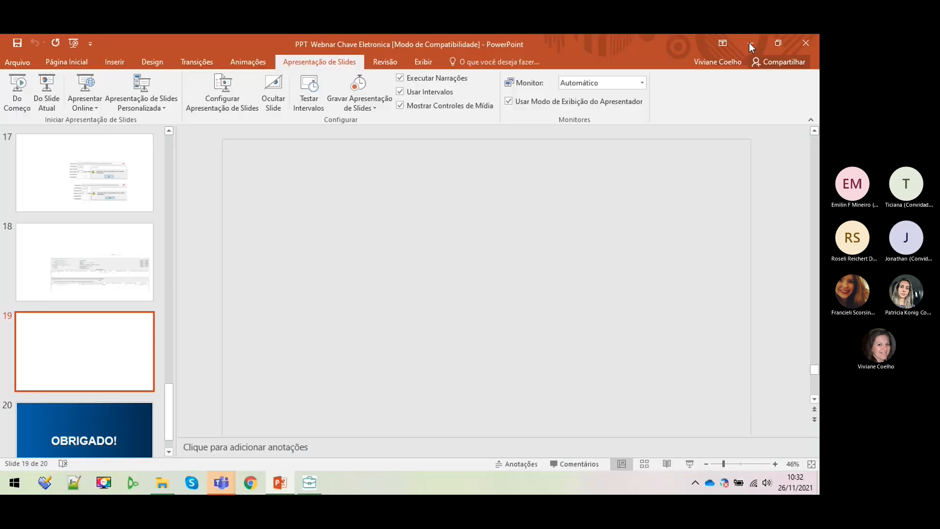
left_click(749, 44)
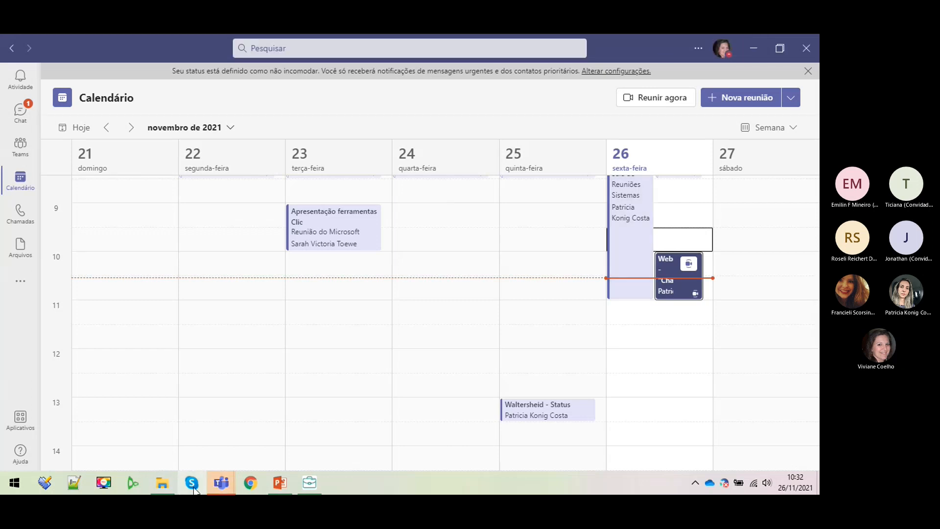
left_click(227, 482)
left_click(204, 436)
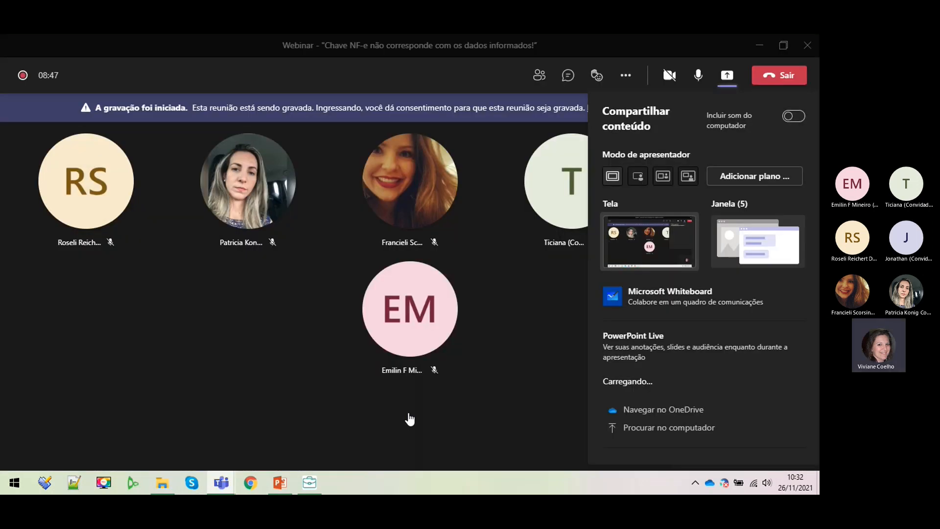
Step: Read the chat question, highlighting the part about informing another series, then return to the ERP
left_click(567, 75)
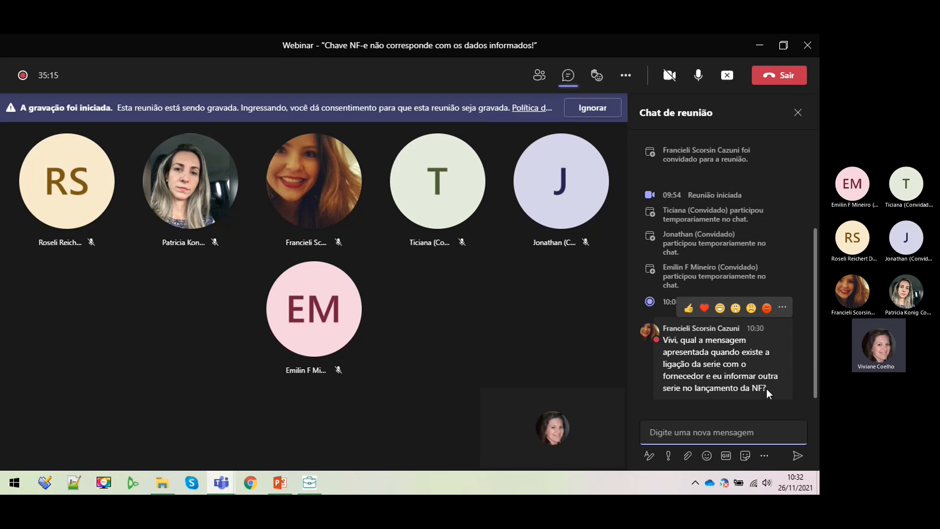
left_click_drag(764, 389, 664, 348)
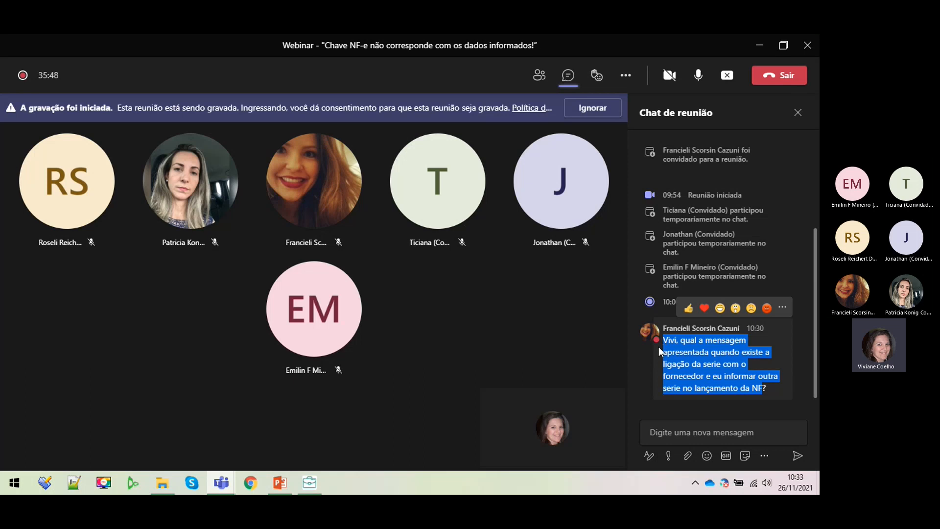
left_click(743, 377)
left_click_drag(711, 375, 770, 375)
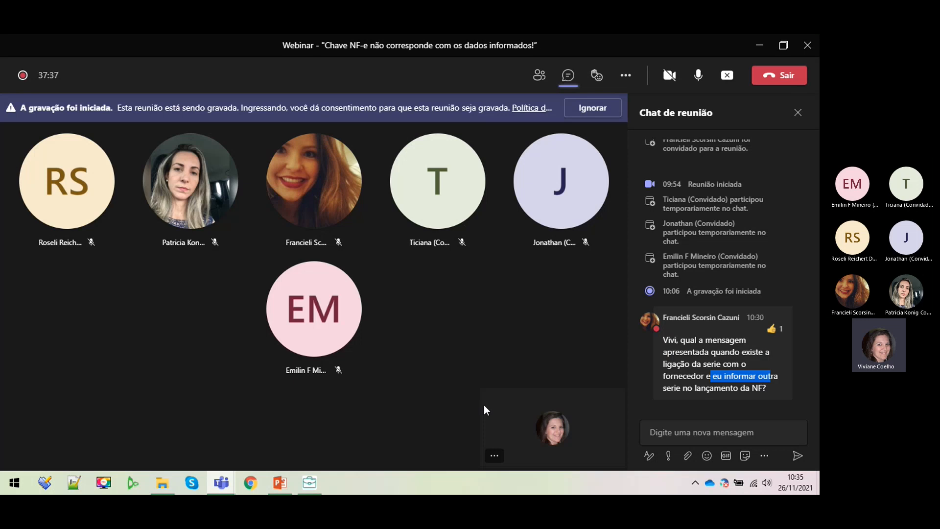
left_click(311, 482)
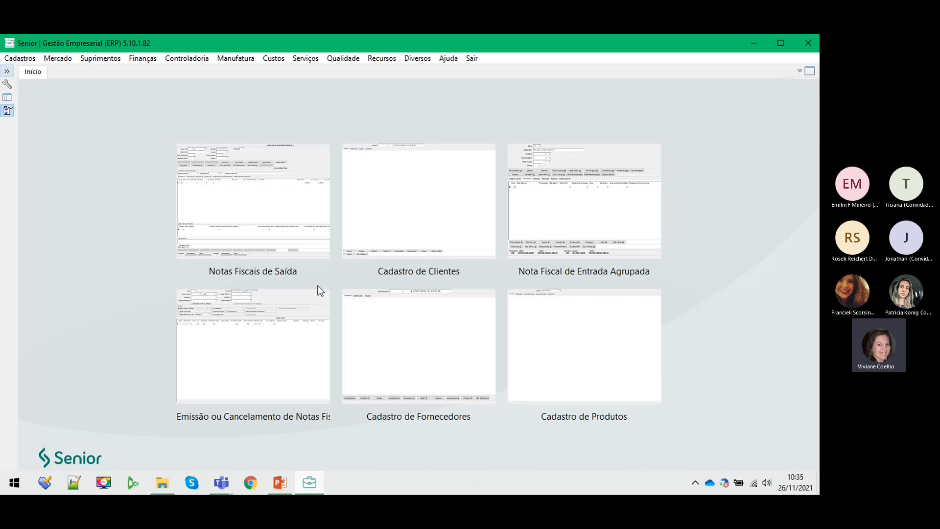
Step: Reopen a blank Nota Fiscal de Entrada Agrupada, then return to the Webinar chat to start a reply
left_click(607, 197)
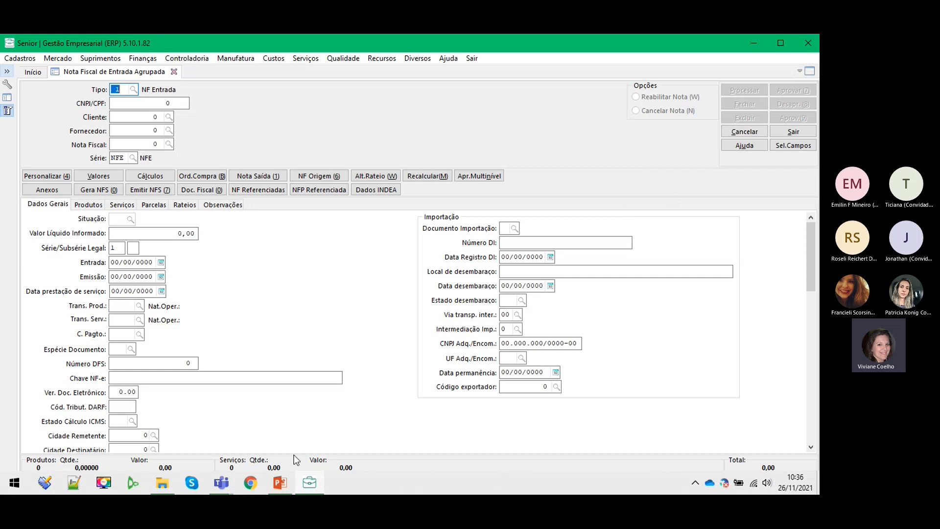
left_click(219, 483)
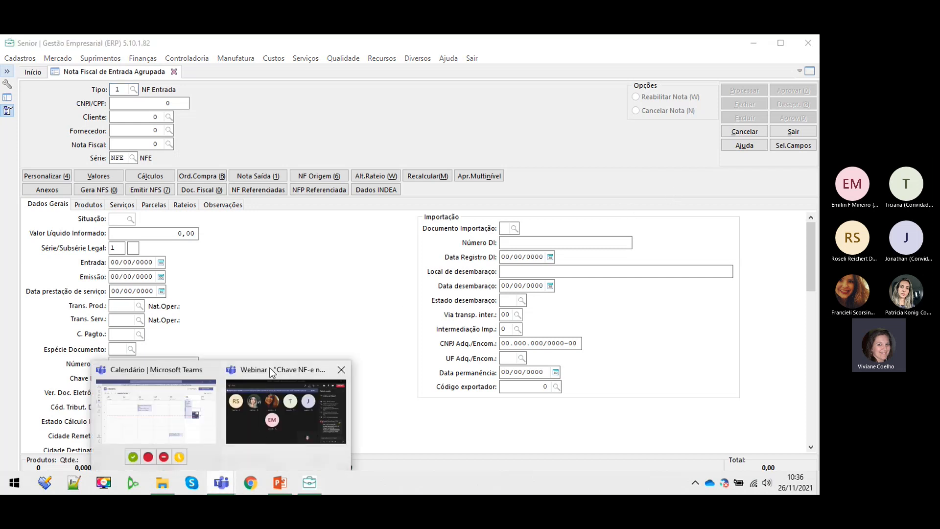
left_click(269, 366)
left_click_drag(711, 376, 770, 376)
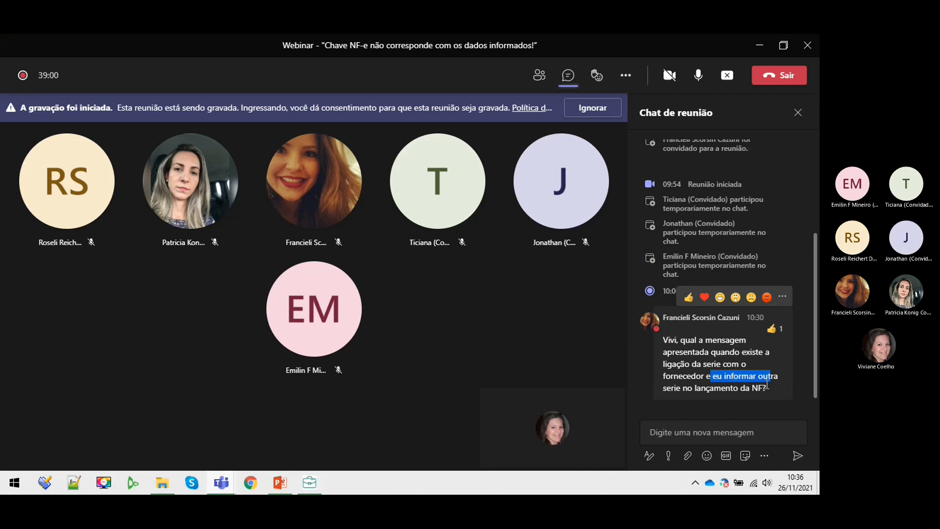
left_click(680, 432)
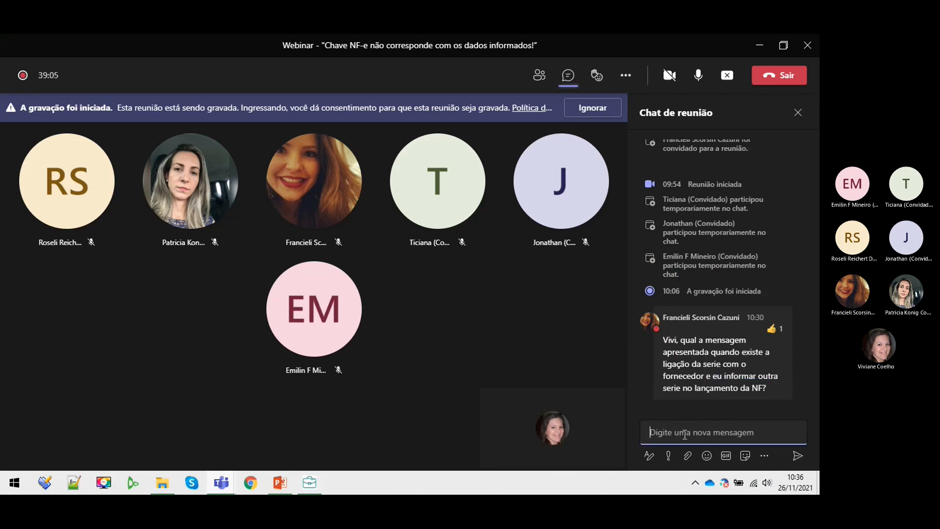